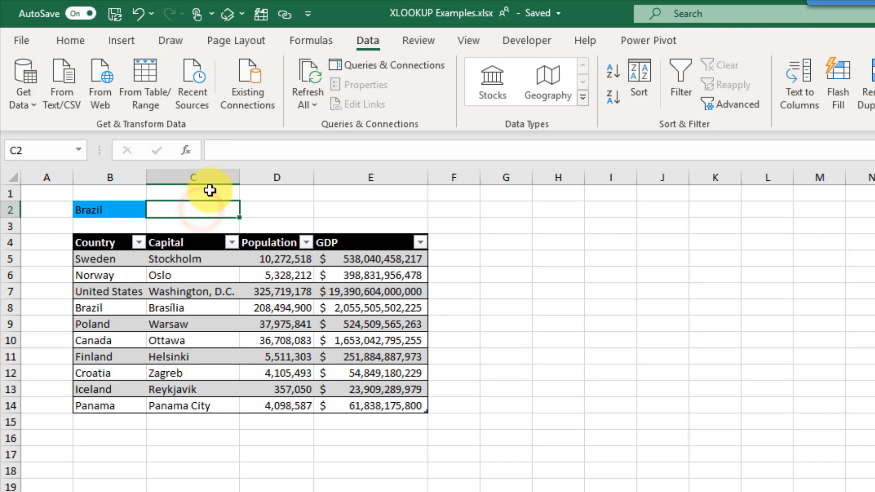
- In C2, enter =XLOOKUP(B2,Countries[Country],Countries[Population]) to return Brazil's population
{"action": "type", "text": "=xl"}
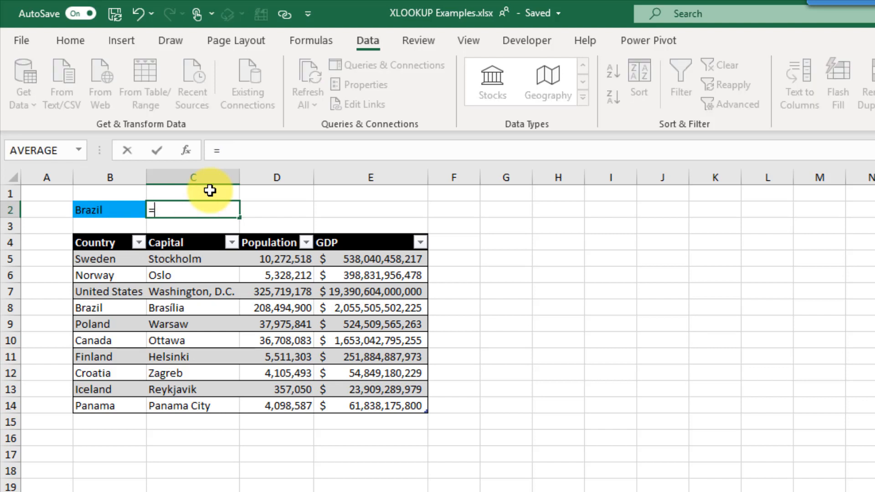
{"action": "key", "text": "Tab"}
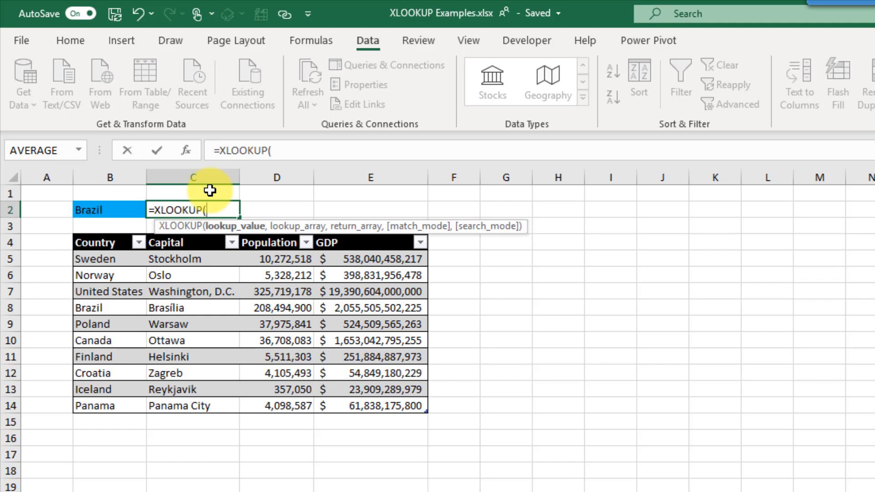
{"action": "left_click", "coordinate": [113, 210]}
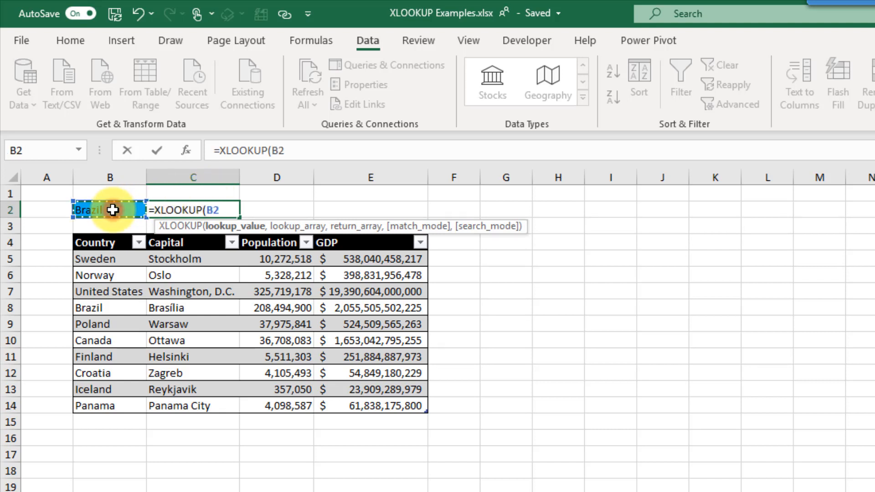
{"action": "type", "text": ","}
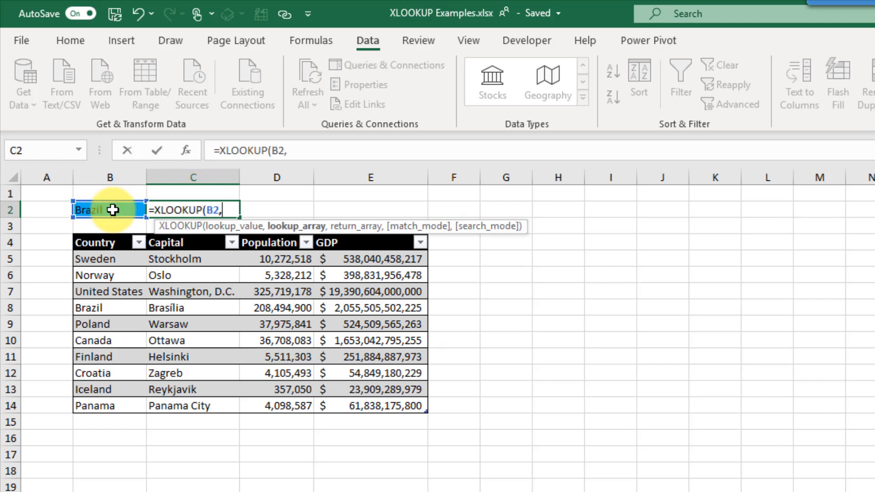
{"action": "left_click_drag", "start_coordinate": [108, 260], "coordinate": [97, 400]}
{"action": "type", "text": ","}
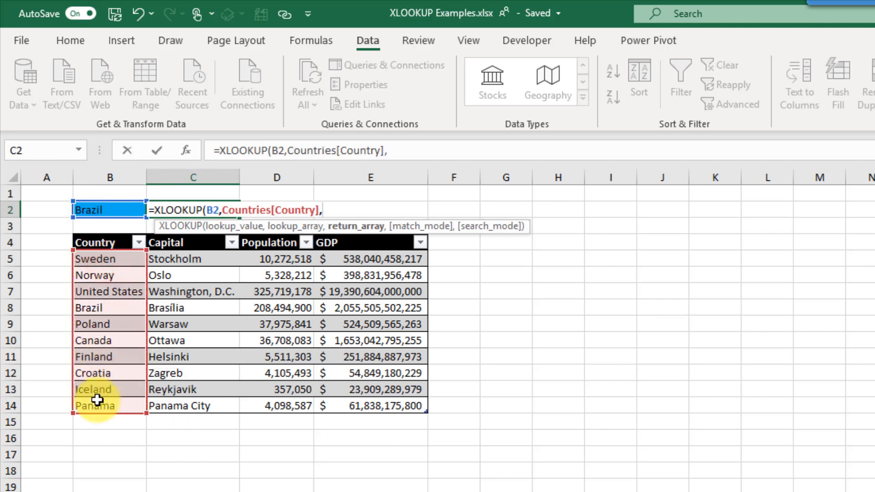
{"action": "left_click", "coordinate": [282, 259]}
{"action": "left_click_drag", "start_coordinate": [282, 281], "coordinate": [274, 402]}
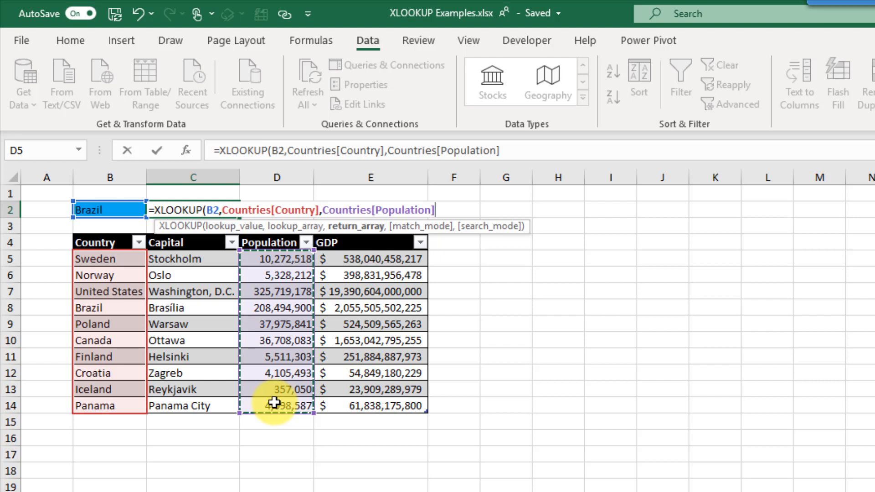
{"action": "type", "text": ")"}
{"action": "key", "text": "Return"}
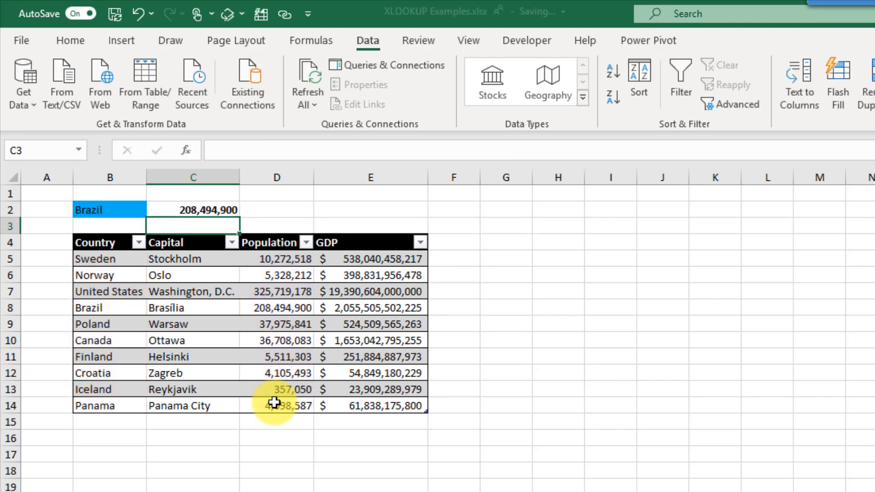
- Check C2's result of 208,494,900 against Brazil's row in the Countries table
{"action": "left_click_drag", "start_coordinate": [119, 306], "coordinate": [120, 319]}
{"action": "left_click", "coordinate": [121, 306]}
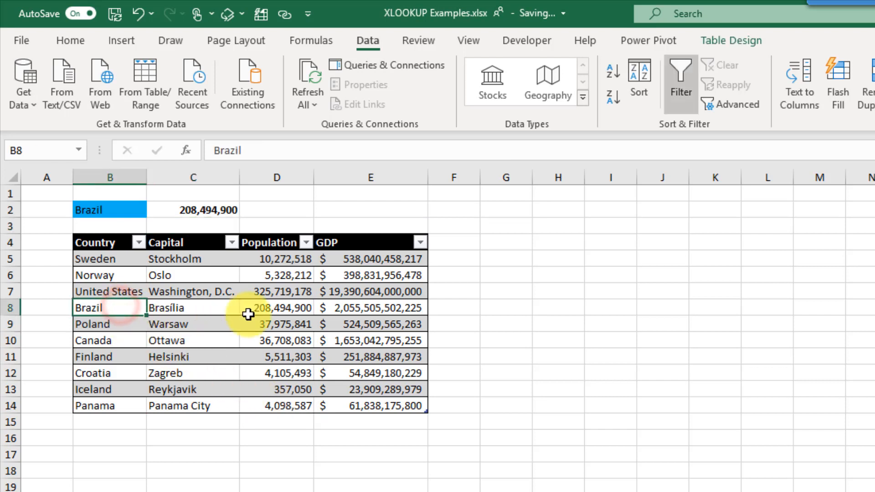
{"action": "left_click", "coordinate": [273, 309]}
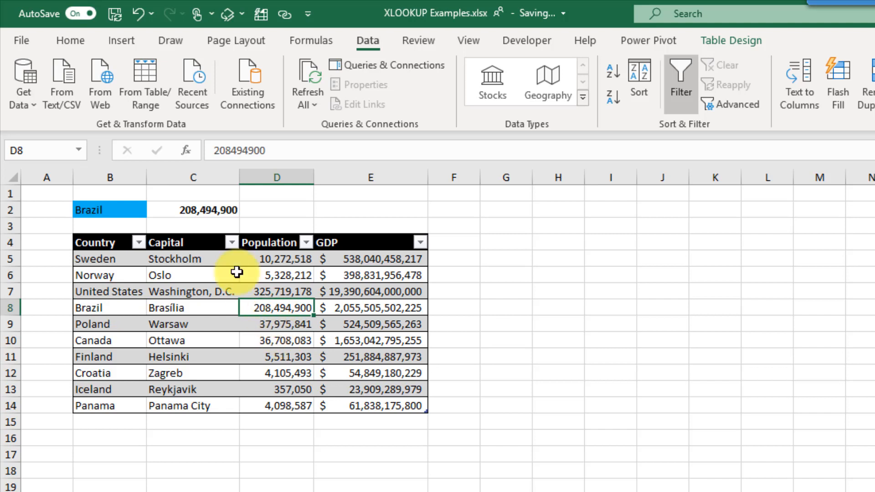
{"action": "left_click", "coordinate": [215, 209]}
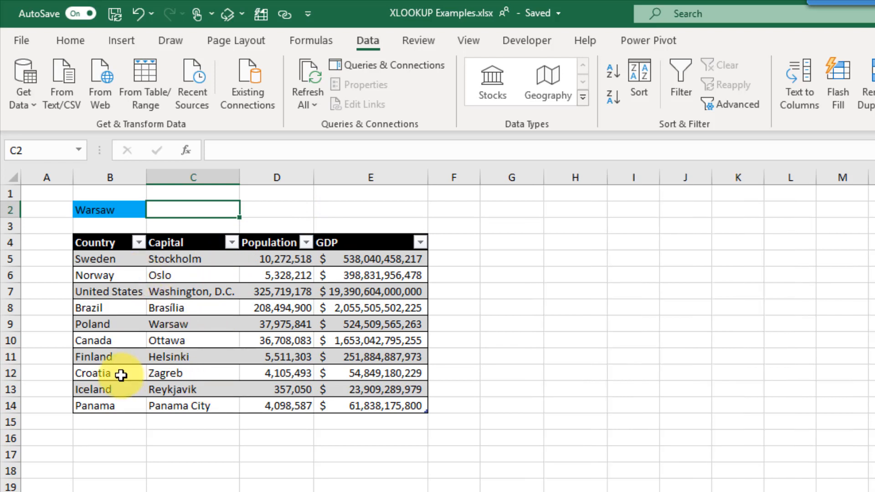
- In C2, enter =XLOOKUP(B2,Countries[Capital],Countries[Country]) to find Warsaw's country
{"action": "type", "text": "=xl"}
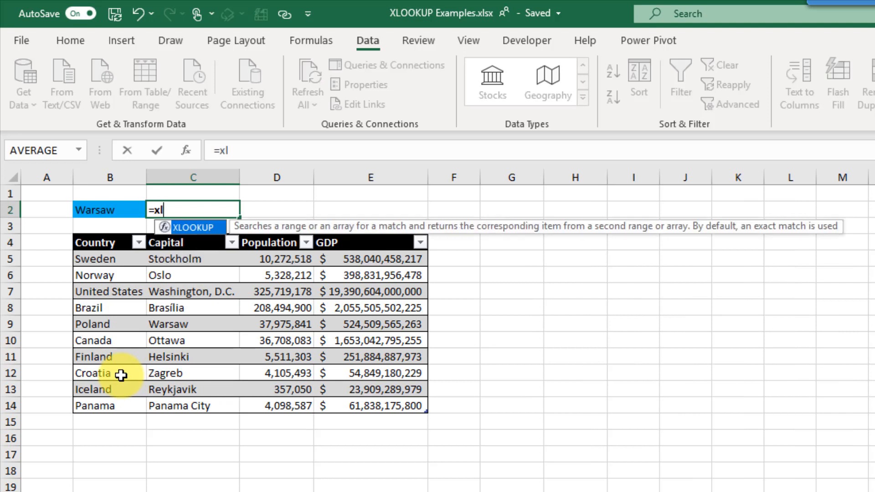
{"action": "key", "text": "Tab"}
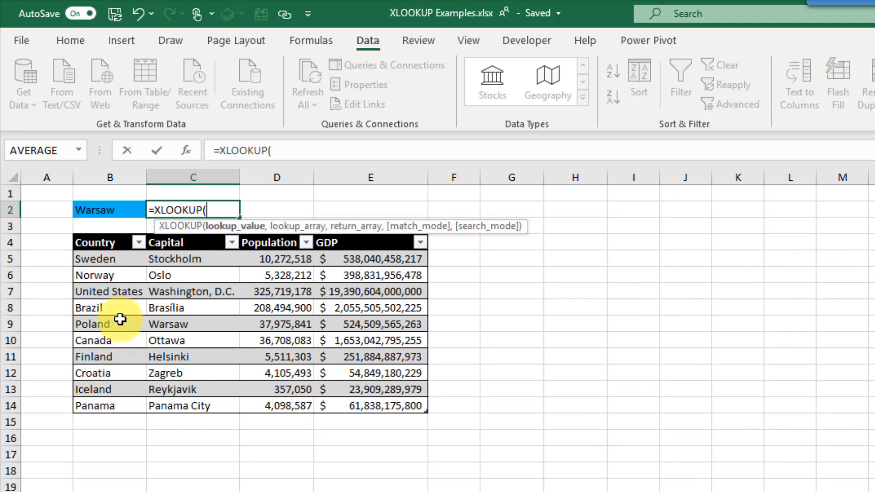
{"action": "left_click", "coordinate": [117, 212]}
{"action": "type", "text": ","}
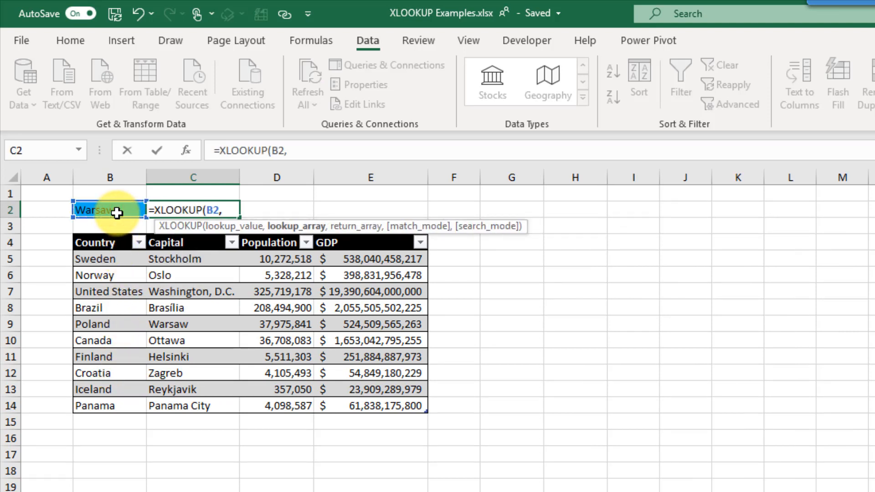
{"action": "left_click", "coordinate": [172, 263]}
{"action": "left_click_drag", "start_coordinate": [175, 284], "coordinate": [171, 401]}
{"action": "type", "text": ","}
{"action": "left_click_drag", "start_coordinate": [121, 259], "coordinate": [123, 404]}
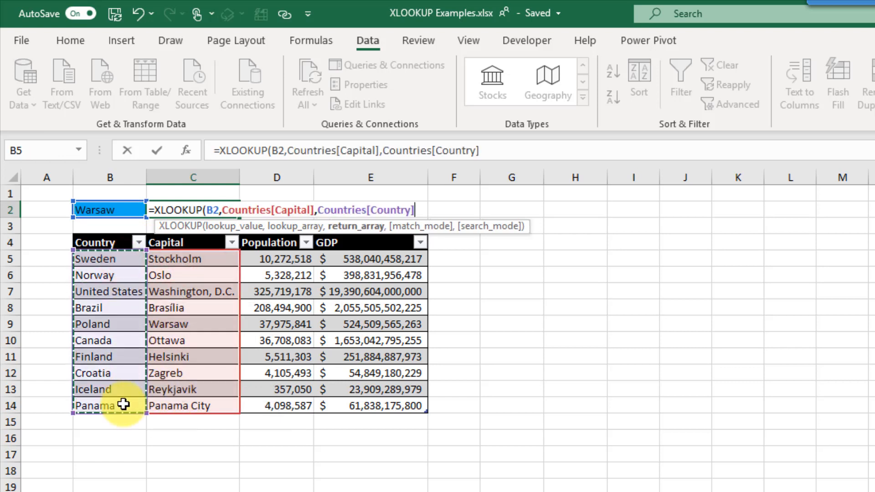
{"action": "type", "text": ")"}
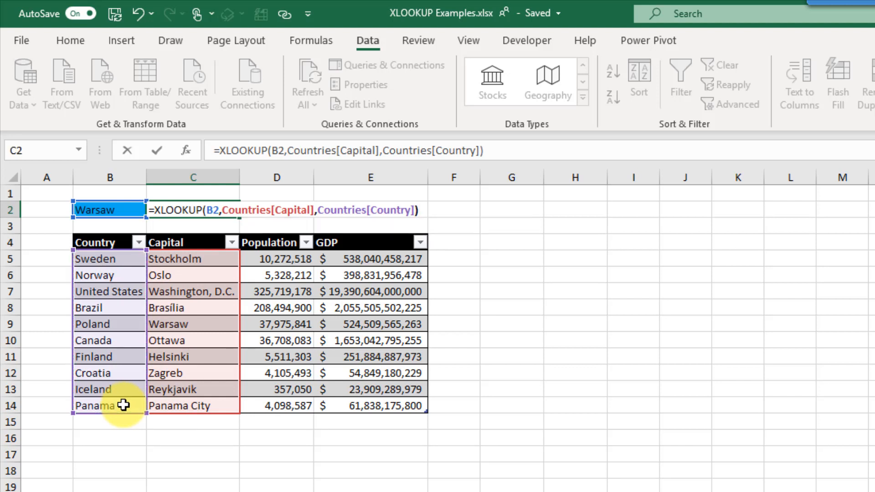
{"action": "key", "text": "Return"}
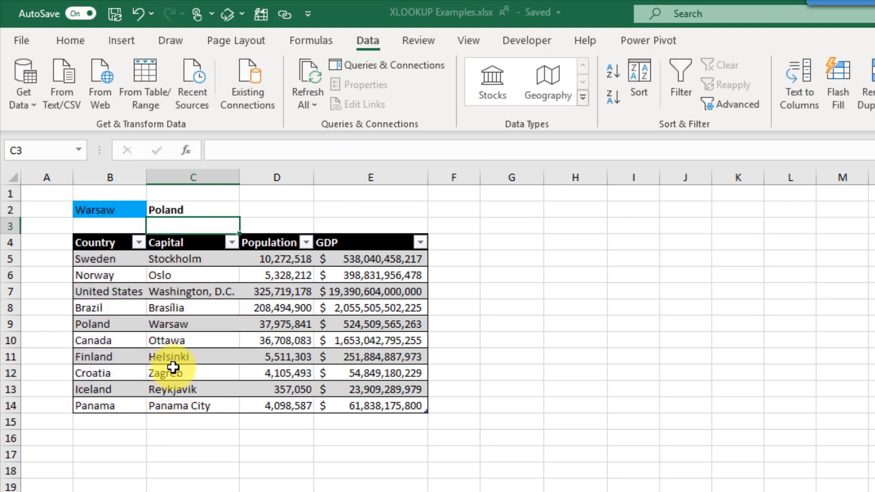
- Confirm Poland matches Warsaw in the table and review C2's formula
{"action": "left_click", "coordinate": [201, 325]}
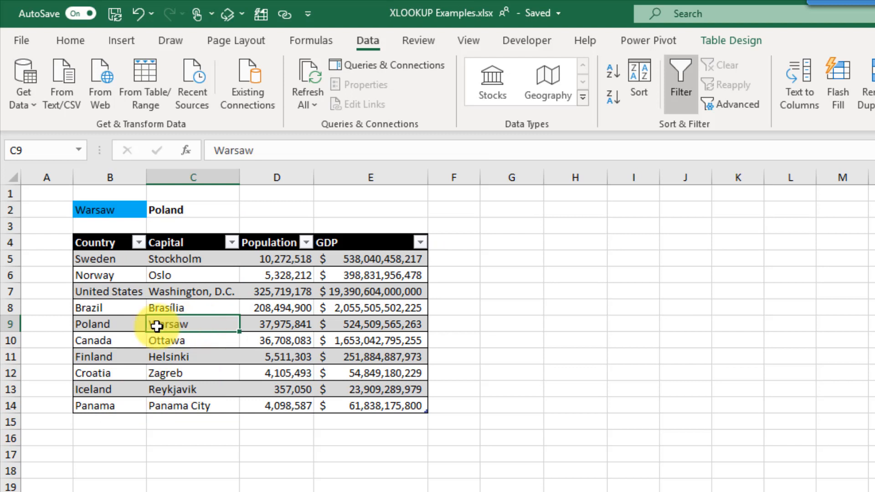
{"action": "left_click", "coordinate": [122, 325]}
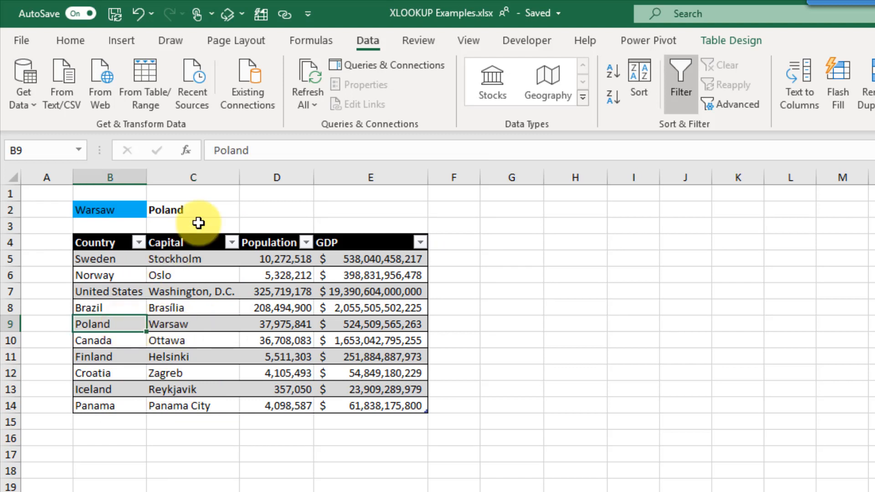
{"action": "left_click", "coordinate": [210, 209]}
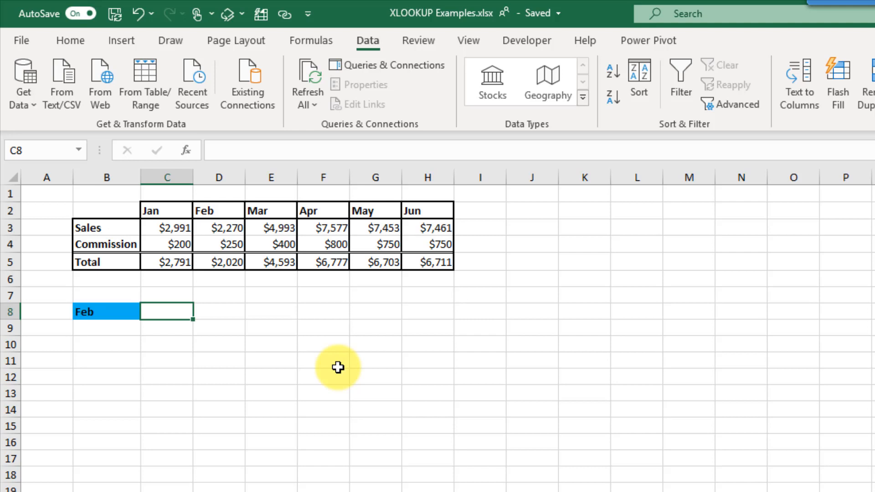
- In C8, enter =XLOOKUP(B8,$C$2:$H$2,$C$5:$H$5) to look up Feb's total horizontally
{"action": "left_click_drag", "start_coordinate": [179, 214], "coordinate": [425, 218]}
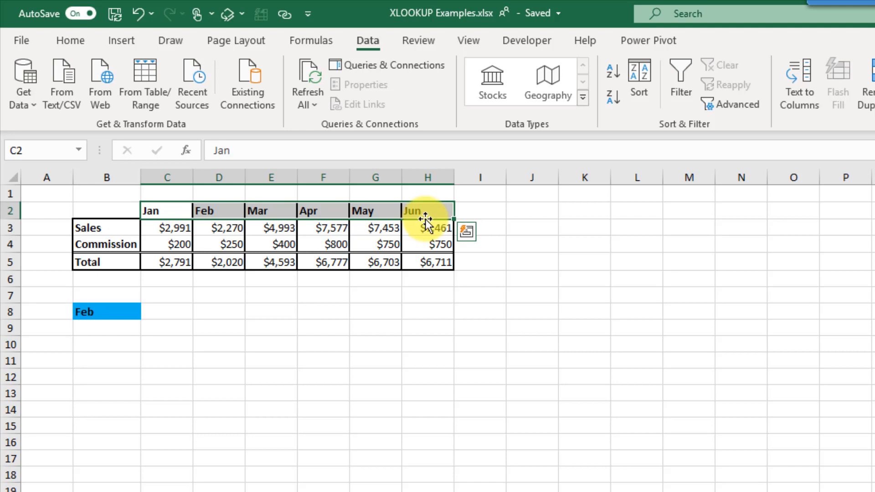
{"action": "left_click", "coordinate": [161, 313]}
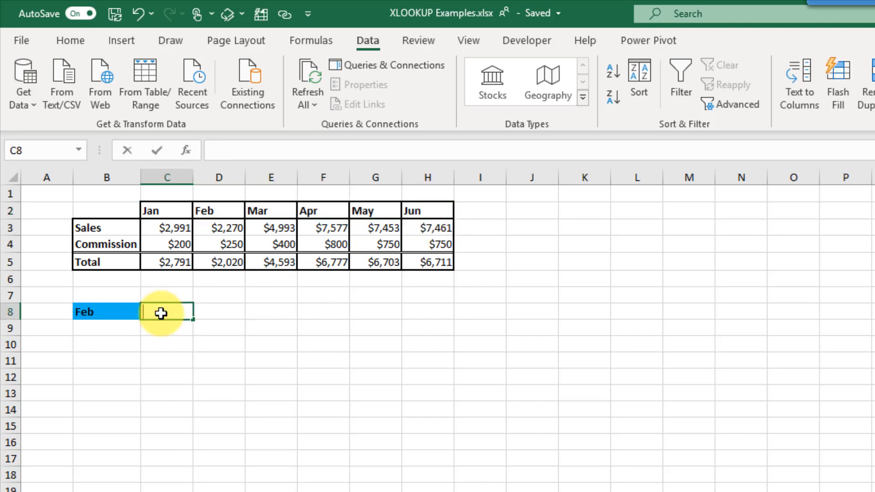
{"action": "type", "text": "=xl"}
{"action": "key", "text": "Tab"}
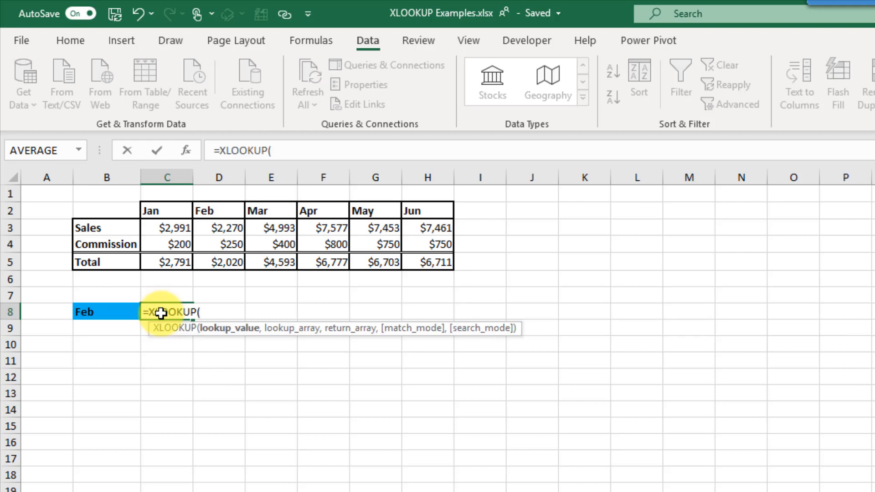
{"action": "key", "text": "Left"}
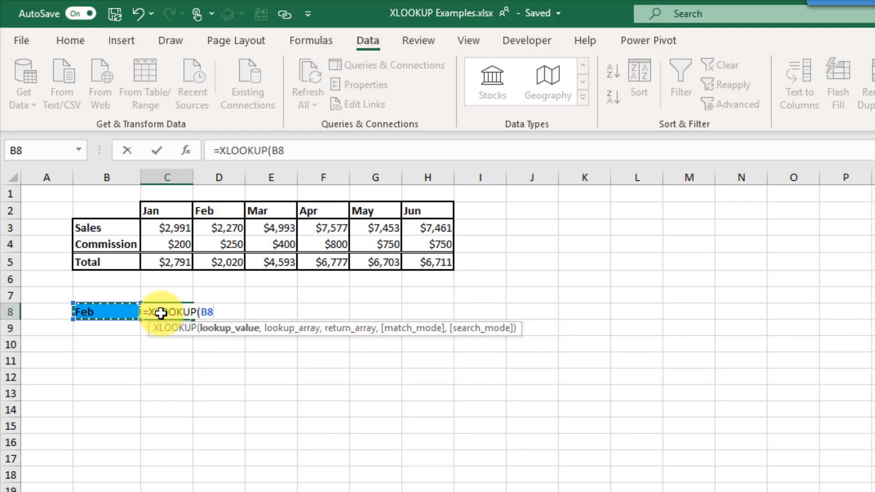
{"action": "type", "text": ","}
{"action": "left_click_drag", "start_coordinate": [178, 210], "coordinate": [433, 209]}
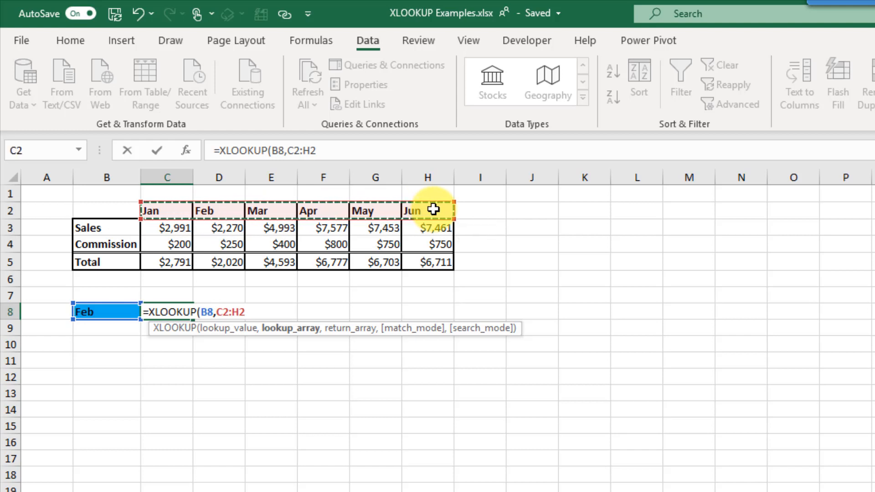
{"action": "key", "text": "F4"}
{"action": "type", "text": ","}
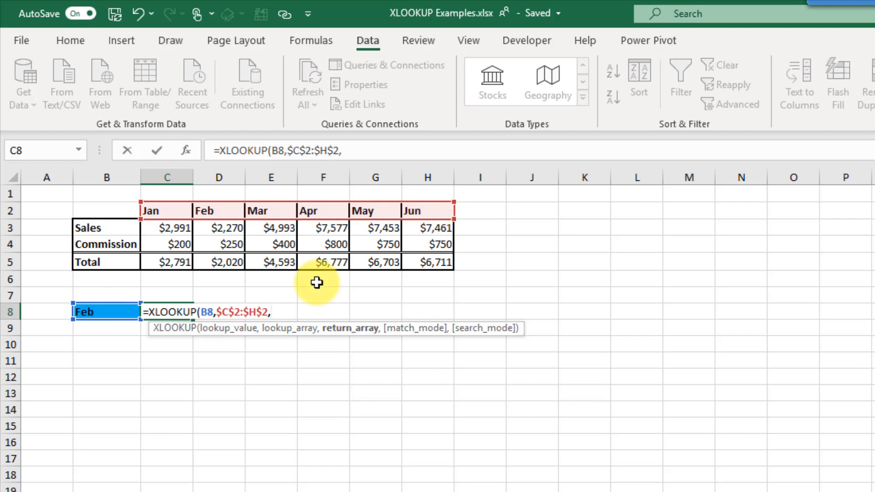
{"action": "left_click_drag", "start_coordinate": [175, 260], "coordinate": [445, 250]}
{"action": "key", "text": "F4"}
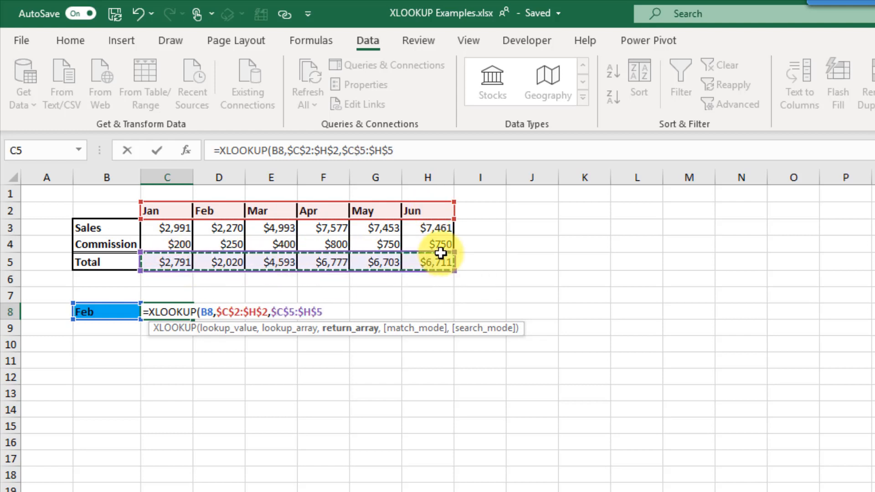
{"action": "type", "text": ")"}
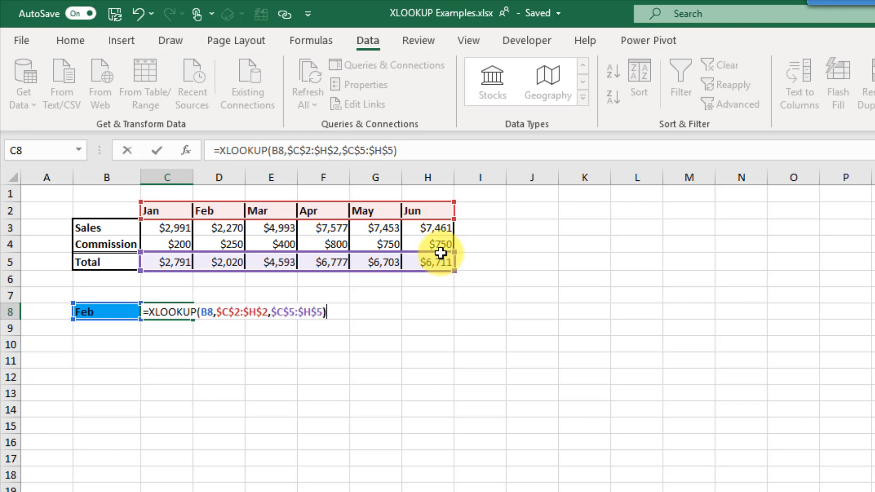
{"action": "key", "text": "Return"}
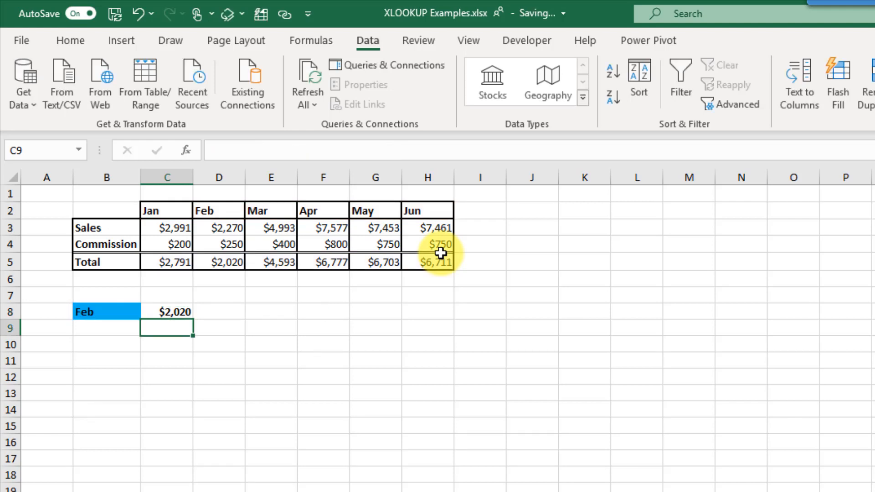
- Confirm C8 matches Feb's Total of $2,020 in the table
{"action": "left_click", "coordinate": [215, 211]}
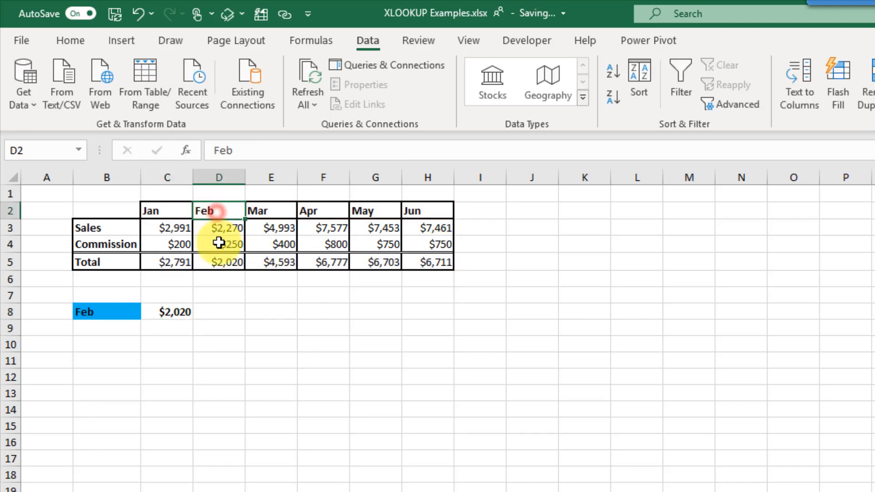
{"action": "left_click", "coordinate": [222, 264]}
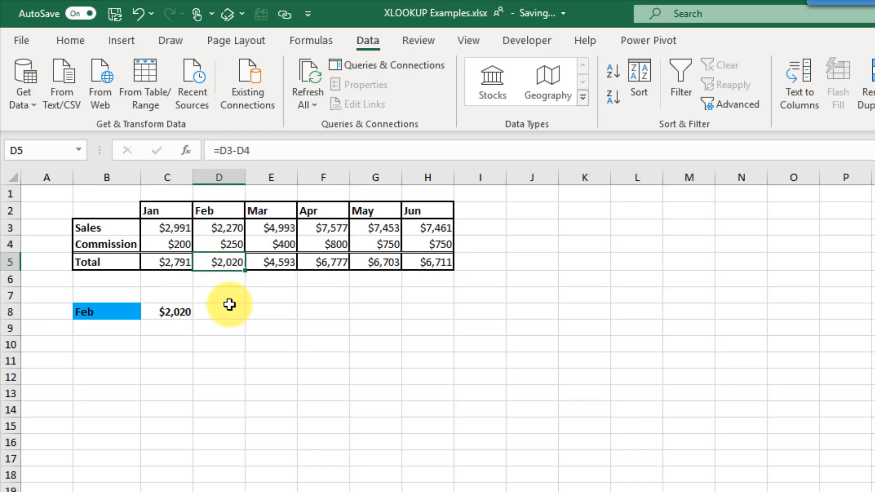
{"action": "left_click", "coordinate": [180, 310]}
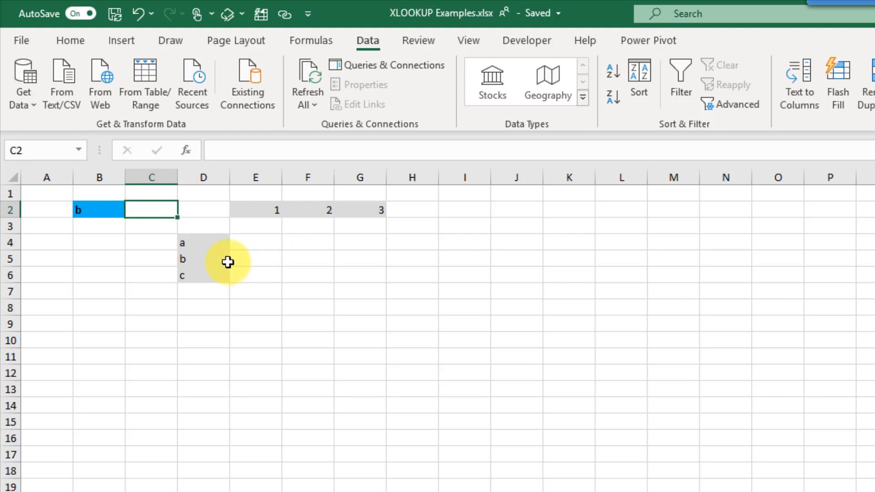
- Fill 1, 2, 3 across E2:G2 and inspect the letters a–c in D4:D6
{"action": "left_click_drag", "start_coordinate": [210, 245], "coordinate": [214, 269]}
{"action": "left_click_drag", "start_coordinate": [255, 208], "coordinate": [380, 211]}
{"action": "left_click_drag", "start_coordinate": [380, 212], "coordinate": [380, 212]}
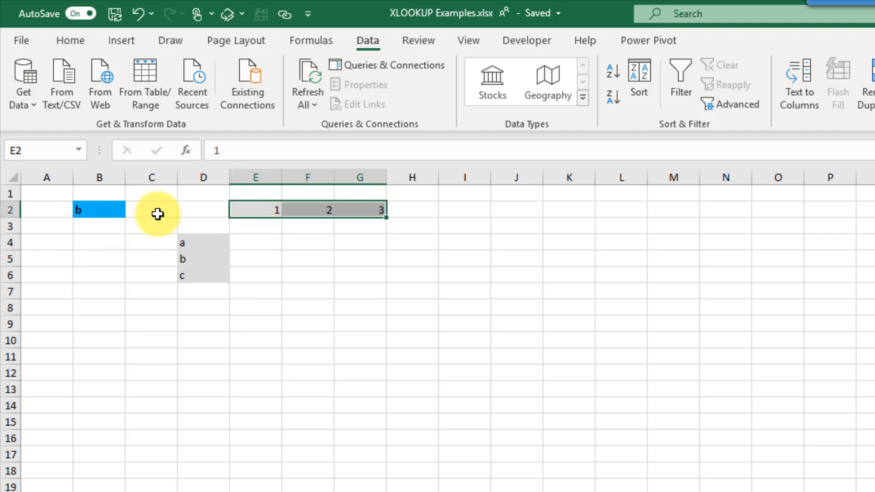
{"action": "left_click", "coordinate": [153, 213]}
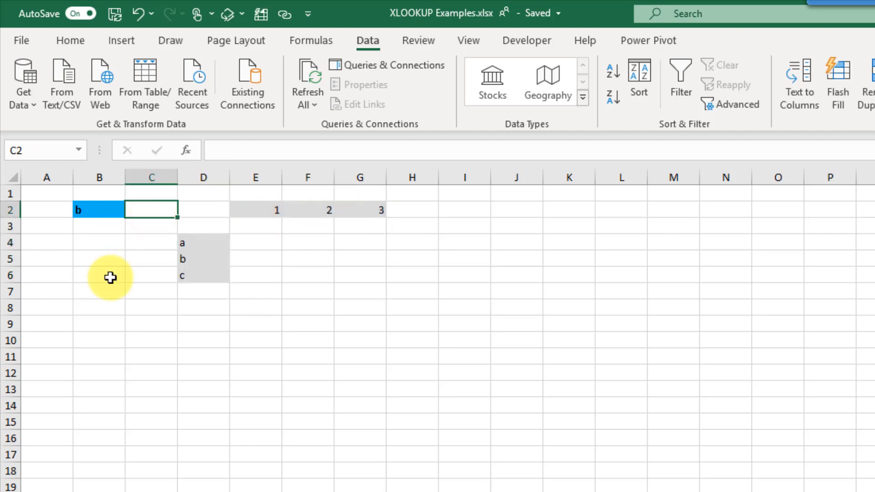
{"action": "left_click", "coordinate": [190, 264]}
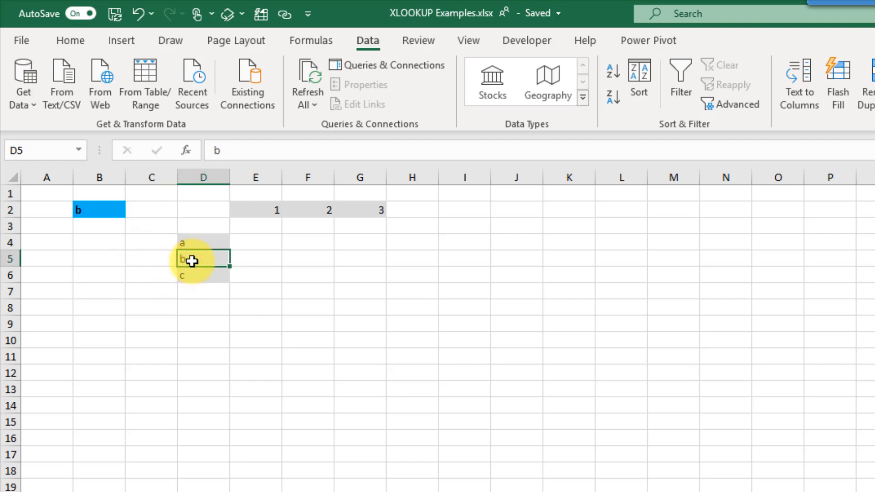
{"action": "left_click", "coordinate": [317, 211]}
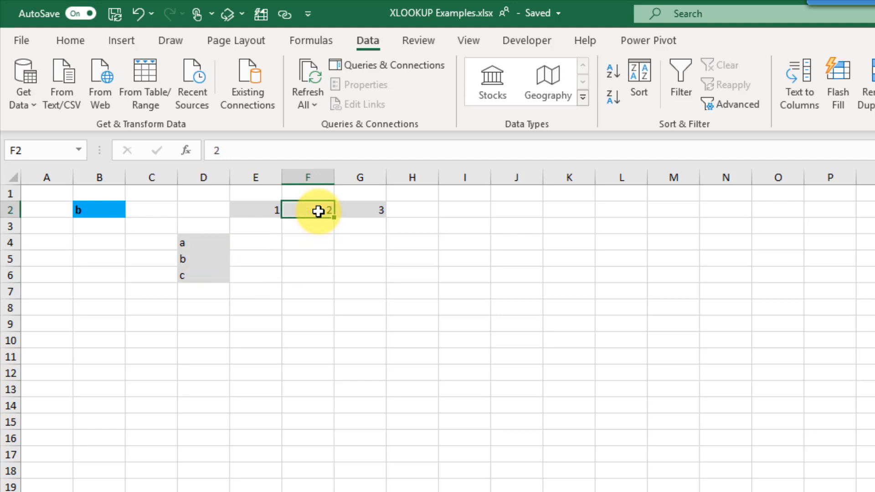
{"action": "left_click", "coordinate": [158, 214]}
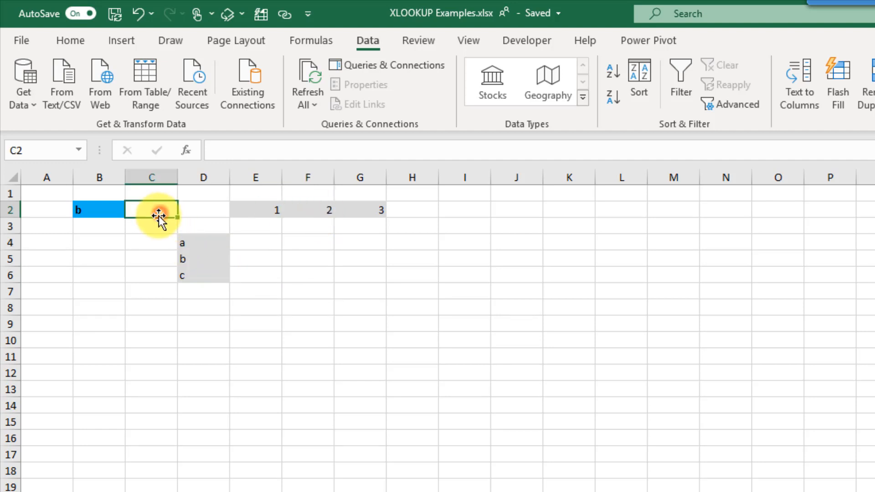
- In C2, enter =XLOOKUP(B2,D4:D6,E2:G2), which returns #VALUE!
{"action": "type", "text": "=xl"}
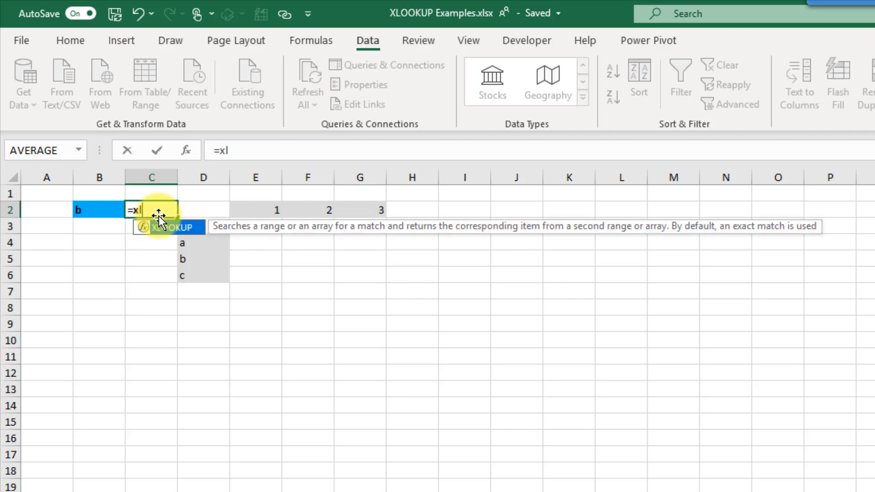
{"action": "key", "text": "Tab"}
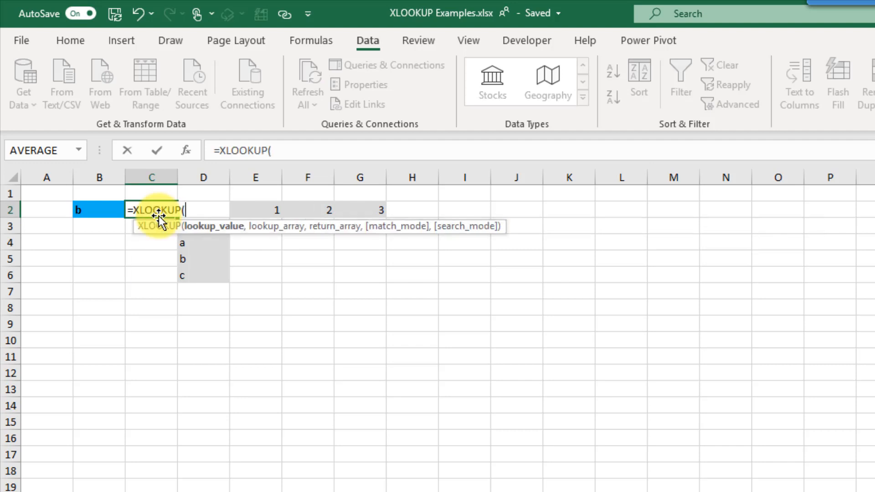
{"action": "left_click", "coordinate": [97, 206]}
{"action": "type", "text": ","}
{"action": "left_click_drag", "start_coordinate": [193, 272], "coordinate": [193, 238]}
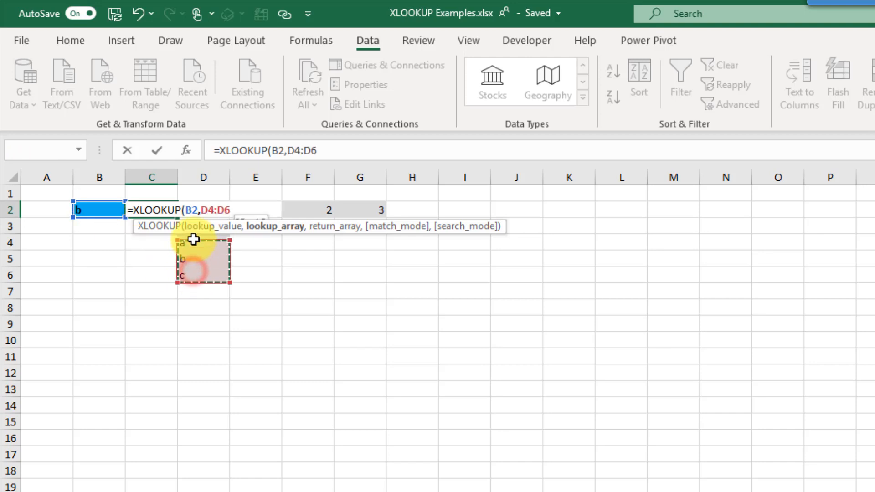
{"action": "type", "text": ","}
{"action": "left_click", "coordinate": [353, 210]}
{"action": "left_click_drag", "start_coordinate": [306, 208], "coordinate": [267, 208]}
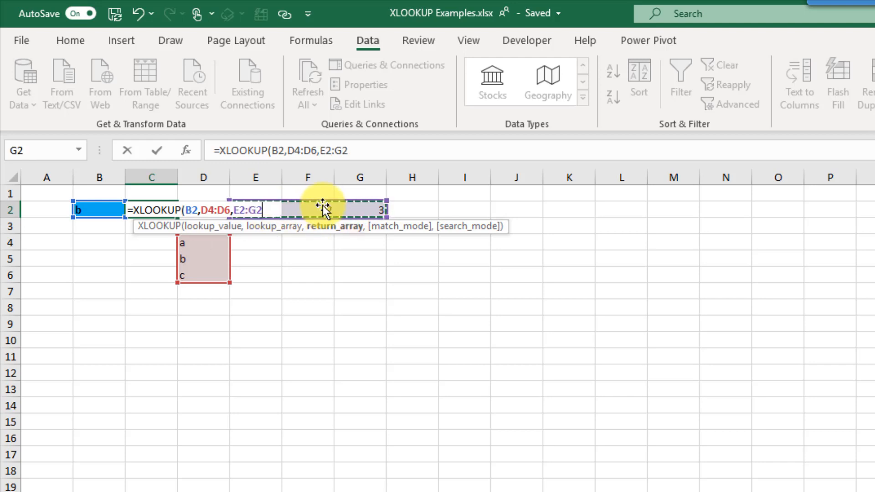
{"action": "type", "text": ")"}
{"action": "key", "text": "Return"}
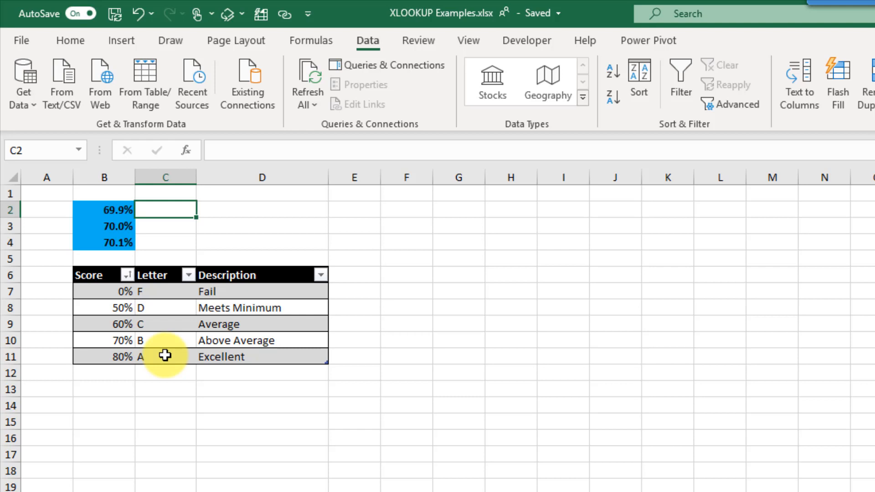
- In C2, build =XLOOKUP(B2,Grades[Score],Grades[Letter]) for the 69.9% score
{"action": "type", "text": "=xl"}
{"action": "key", "text": "Tab"}
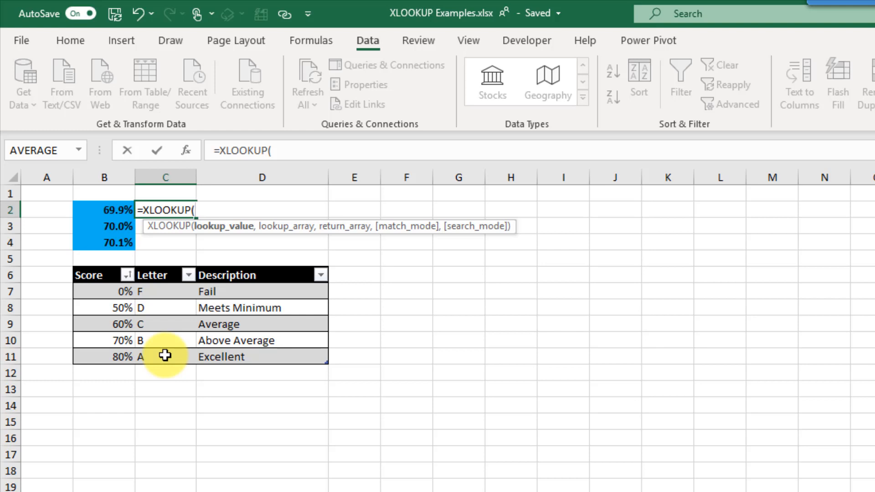
{"action": "key", "text": "Left"}
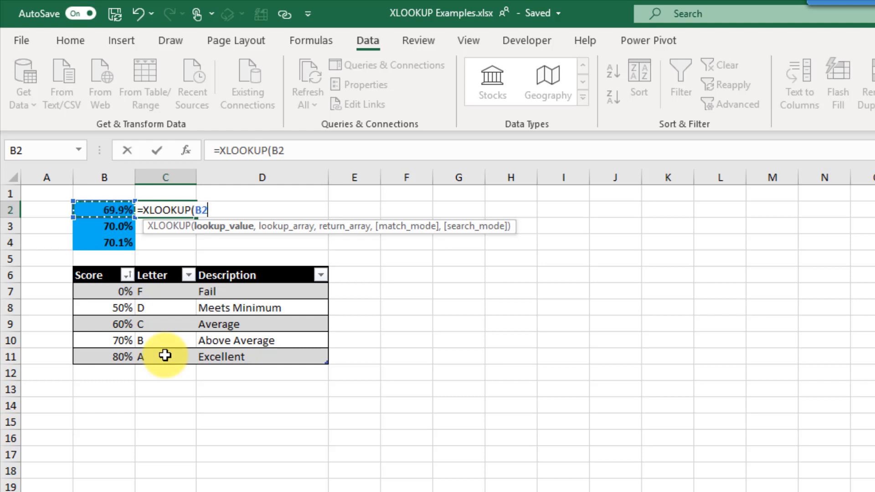
{"action": "type", "text": ","}
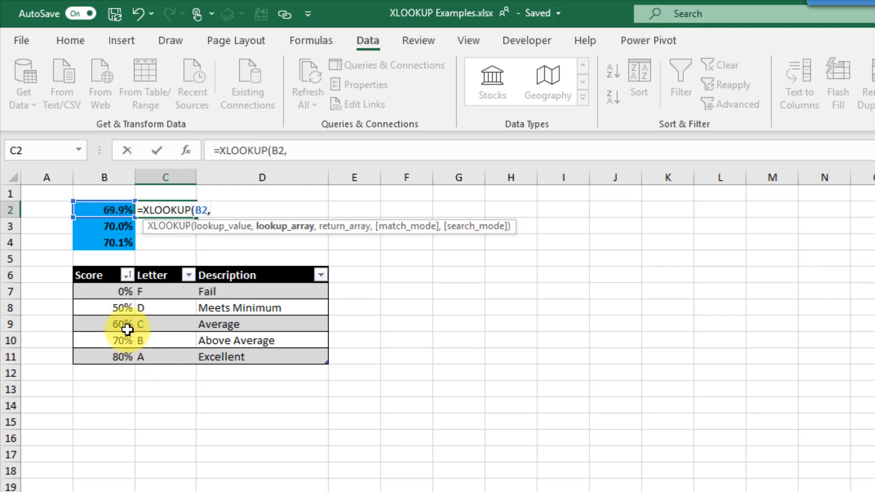
{"action": "left_click_drag", "start_coordinate": [107, 292], "coordinate": [113, 357]}
{"action": "type", "text": ","}
{"action": "left_click_drag", "start_coordinate": [172, 290], "coordinate": [169, 352]}
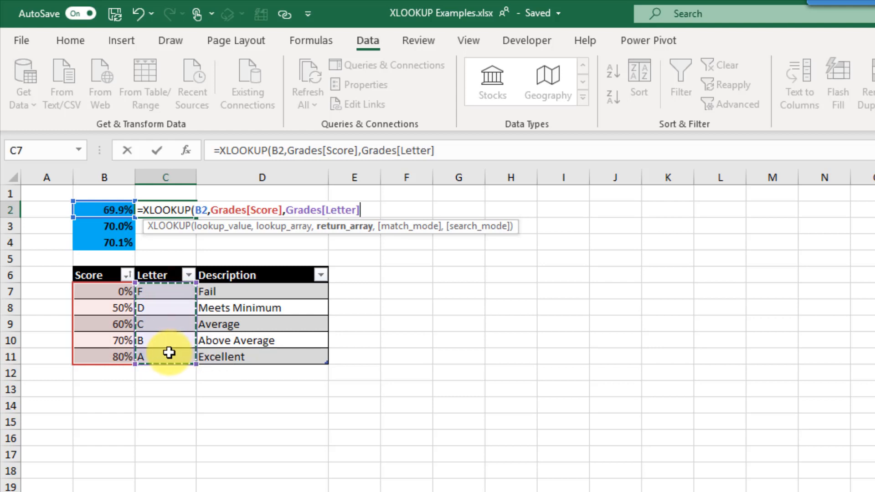
{"action": "type", "text": ")"}
- Add match mode -1 (next smaller item) so C2 returns grade C
{"action": "key", "text": "BackSpace"}
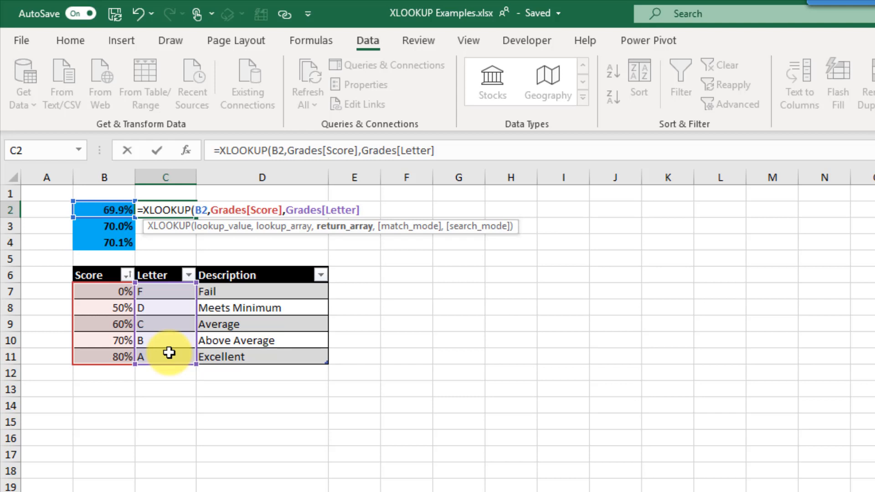
{"action": "type", "text": ","}
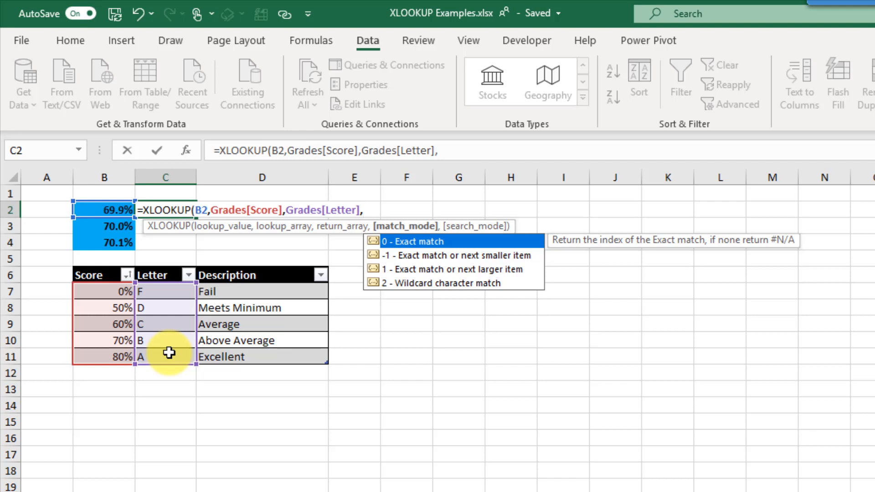
{"action": "key", "text": "Down"}
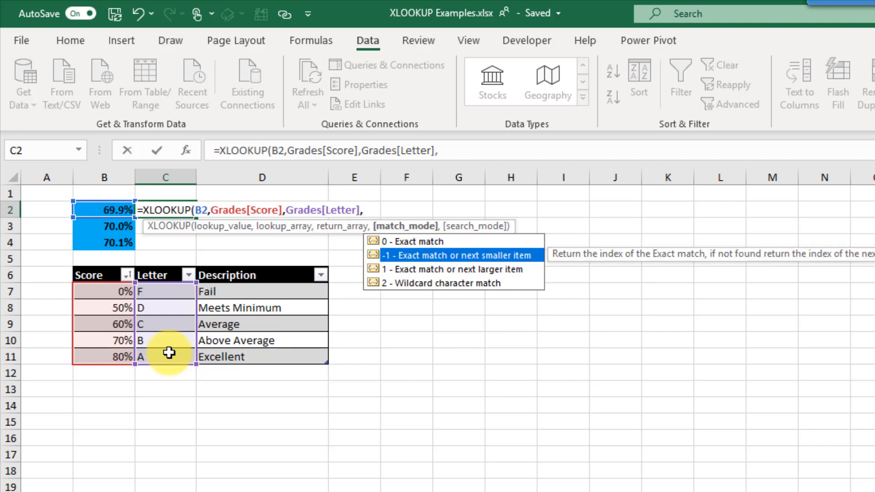
{"action": "key", "text": "Down"}
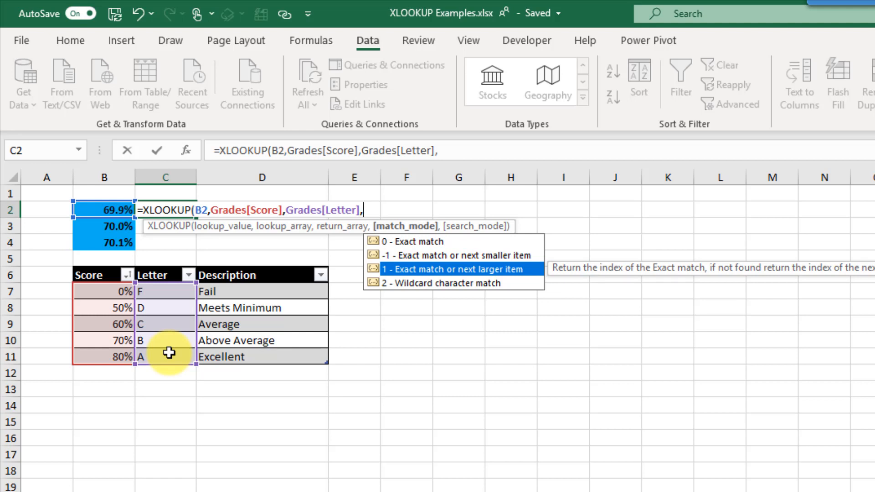
{"action": "key", "text": "Up"}
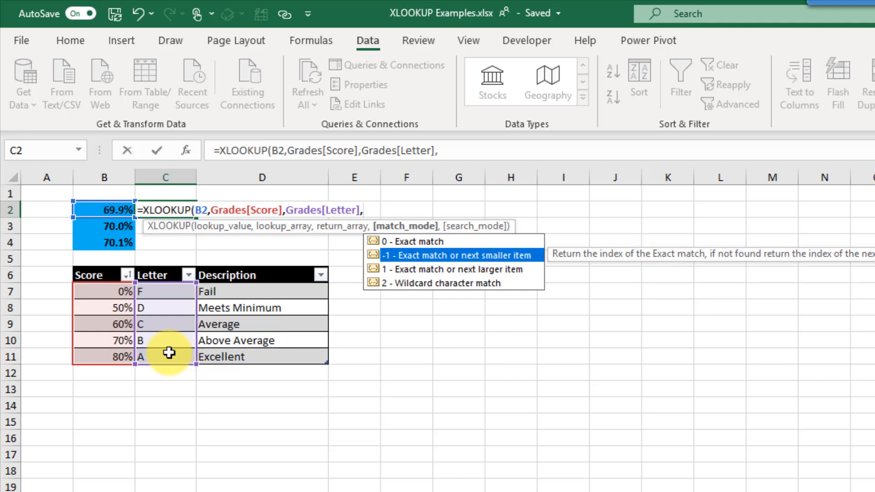
{"action": "key", "text": "Tab"}
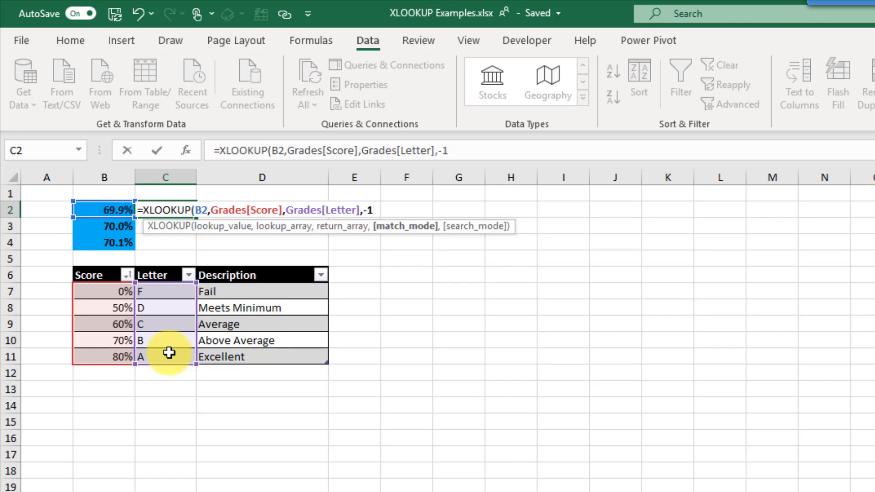
{"action": "type", "text": ")"}
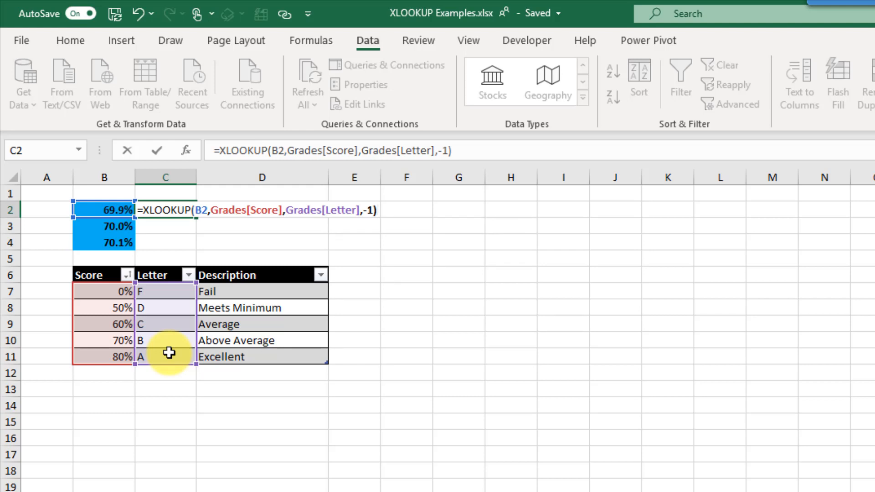
{"action": "key", "text": "Return"}
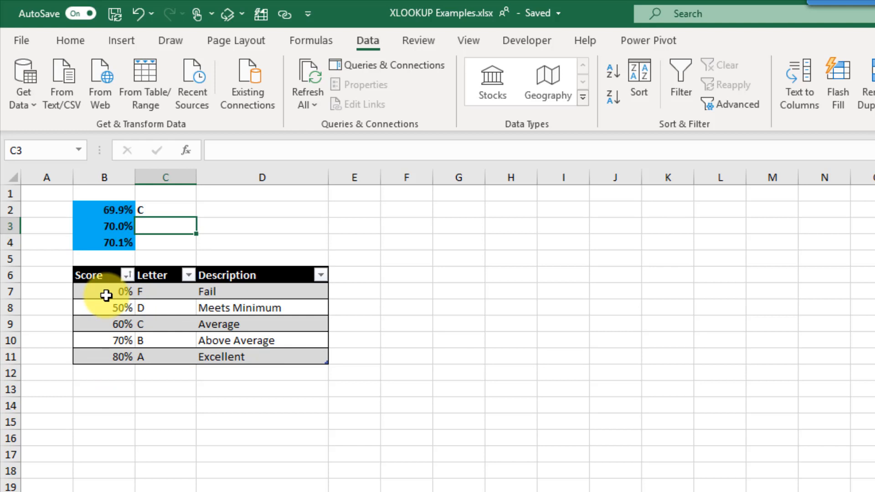
- Fill C2's grade lookup down to C4, giving B for both 70.0% and 70.1%
{"action": "left_click", "coordinate": [106, 324]}
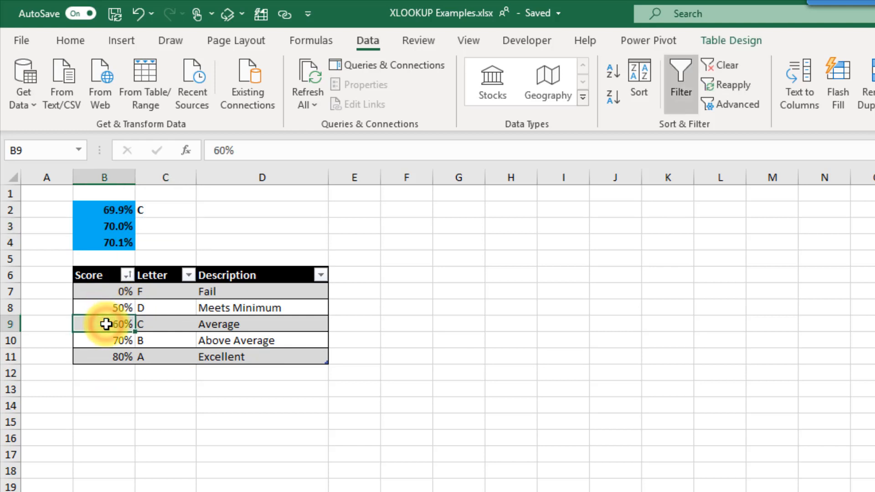
{"action": "left_click", "coordinate": [167, 323]}
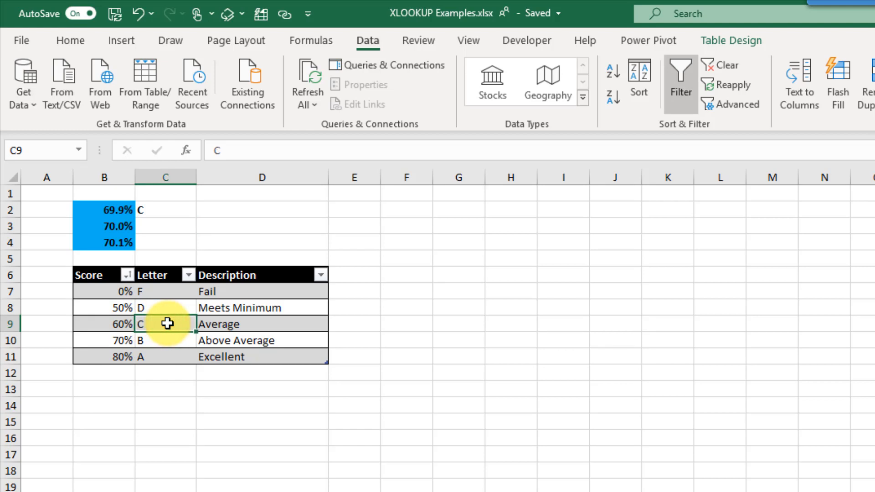
{"action": "left_click", "coordinate": [175, 207]}
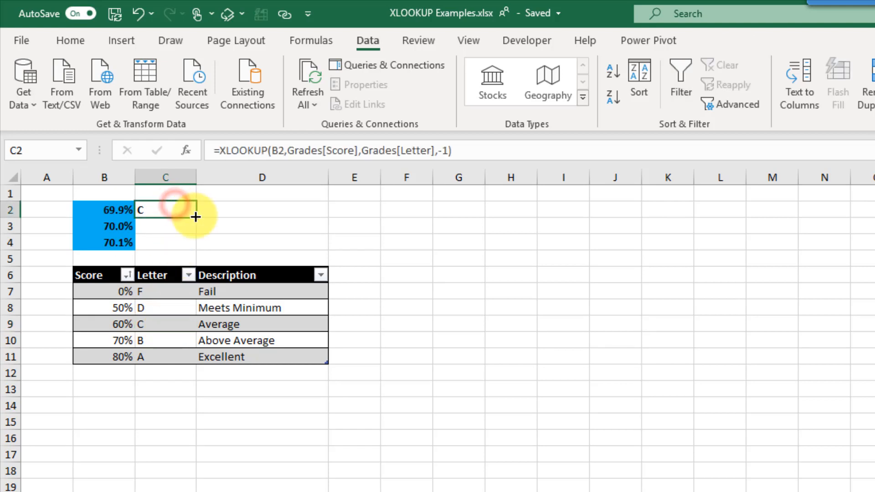
{"action": "left_click_drag", "start_coordinate": [195, 217], "coordinate": [193, 250]}
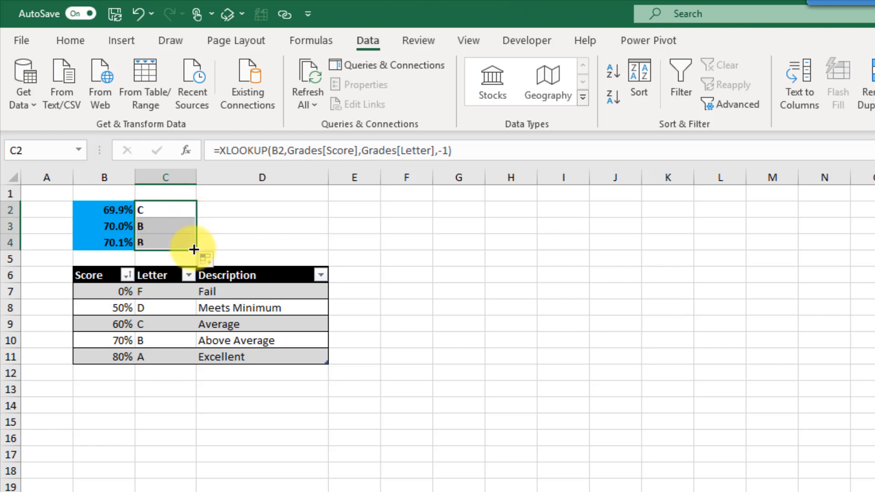
{"action": "left_click", "coordinate": [173, 226]}
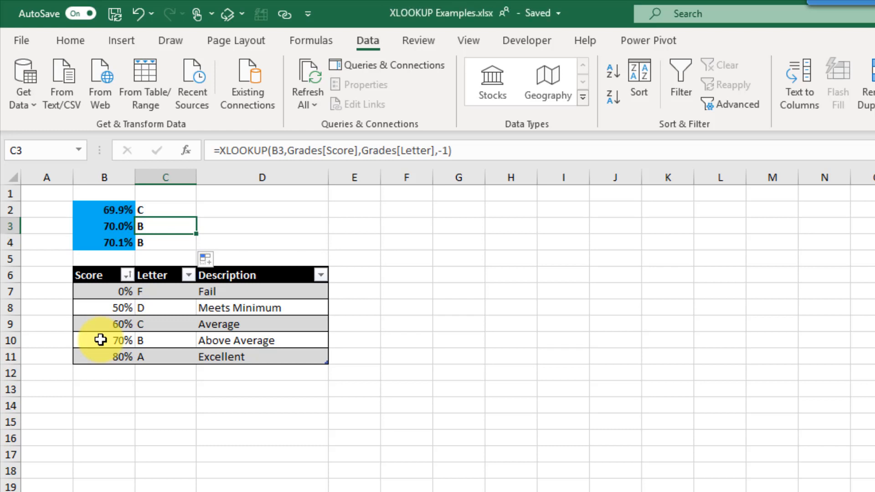
{"action": "left_click", "coordinate": [173, 242]}
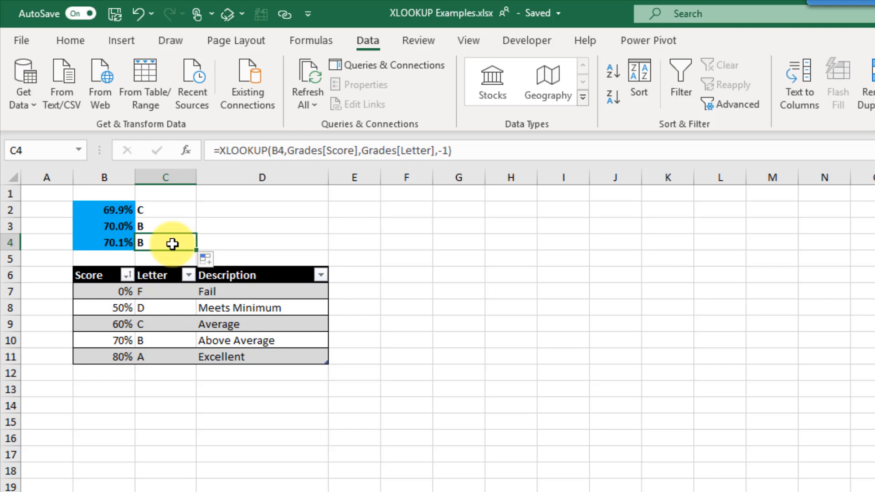
{"action": "left_click", "coordinate": [171, 212]}
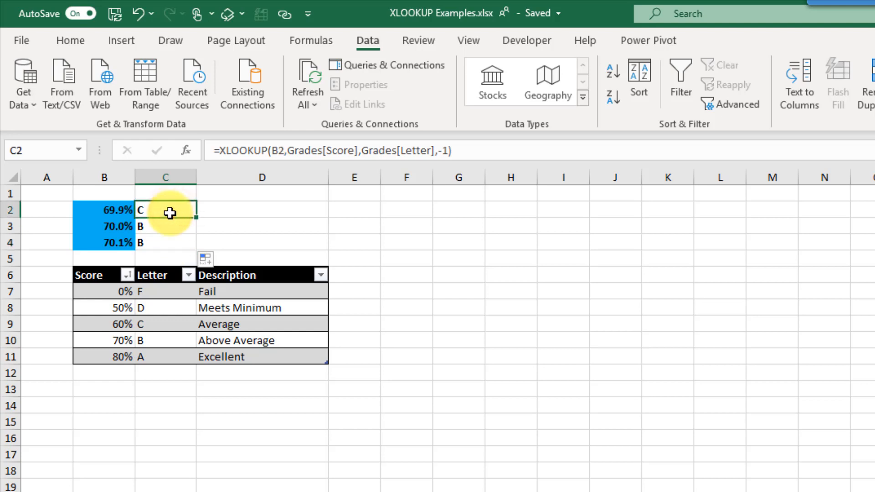
- Change C2's match mode to 1 (next larger item) and paste the formula into C3:C4
{"action": "left_click_drag", "start_coordinate": [438, 151], "coordinate": [450, 150]}
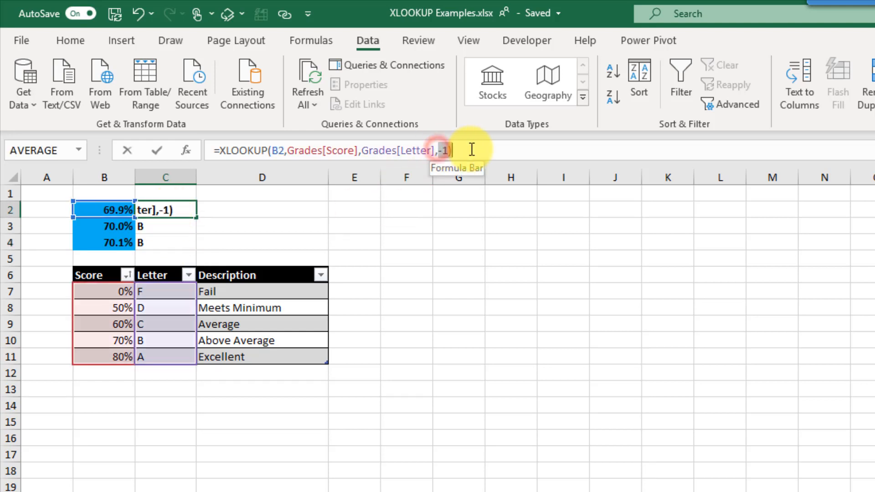
{"action": "key", "text": "BackSpace"}
{"action": "key", "text": "Down"}
{"action": "key", "text": "Down"}
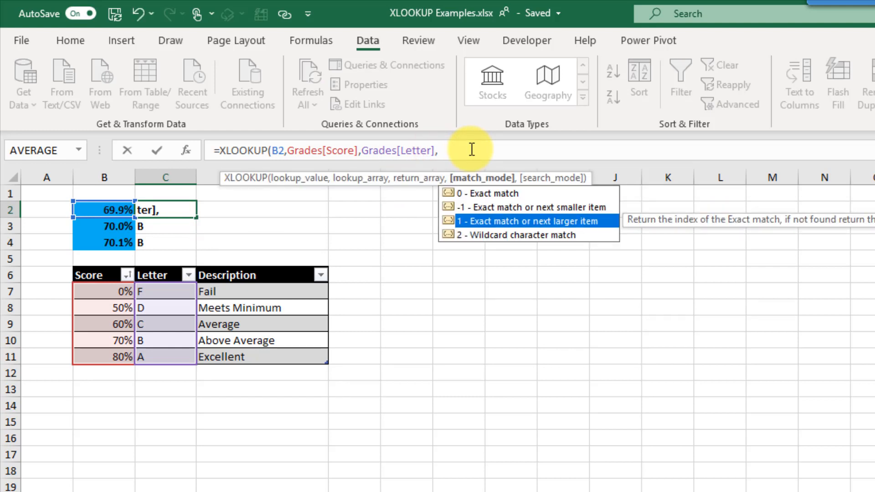
{"action": "key", "text": "Tab"}
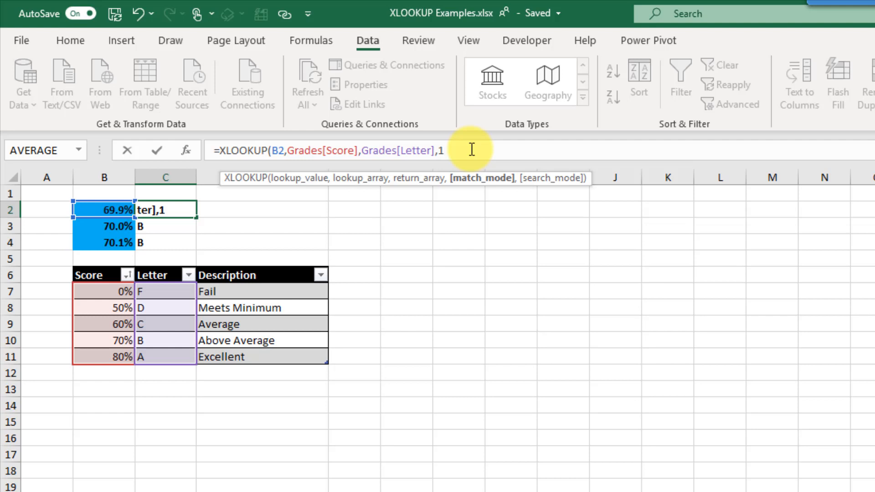
{"action": "type", "text": ")"}
{"action": "key", "text": "Return"}
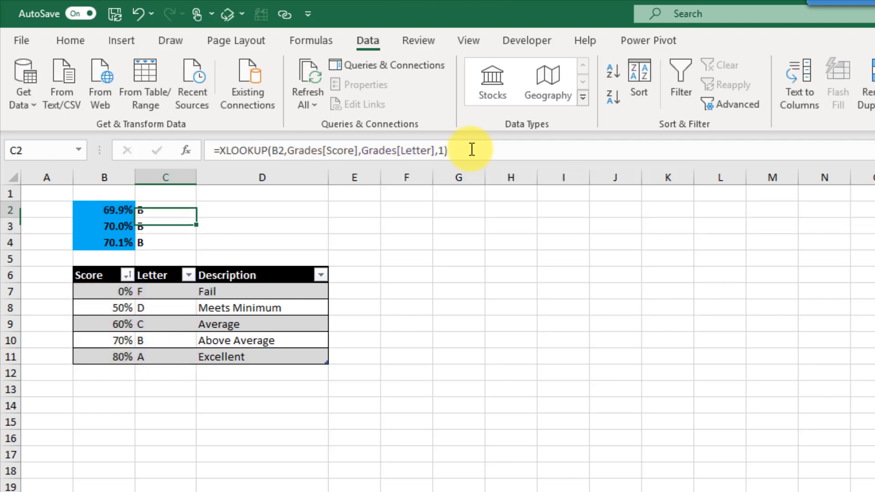
{"action": "key", "text": "ctrl+c"}
{"action": "key", "text": "shift+Down"}
{"action": "key", "text": "shift+Down"}
{"action": "key", "text": "ctrl+v"}
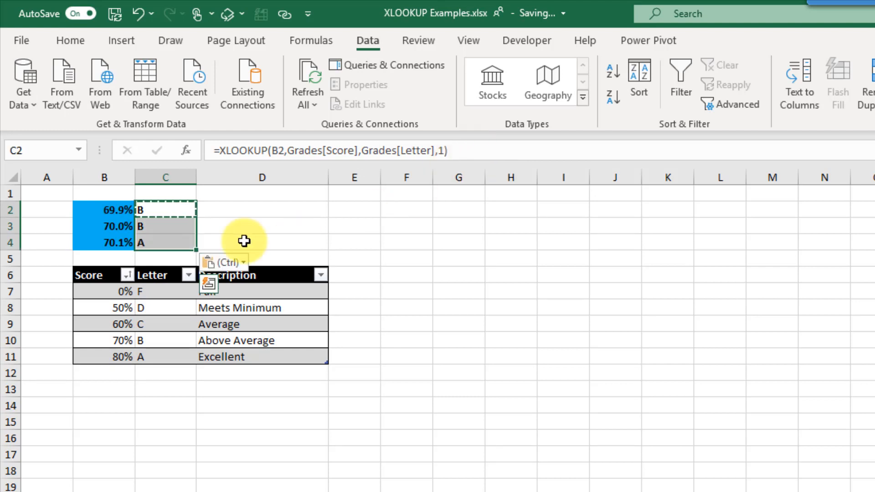
- Compare the B, B, A results against the 70% and 80% thresholds in the Grades table
{"action": "left_click", "coordinate": [180, 211]}
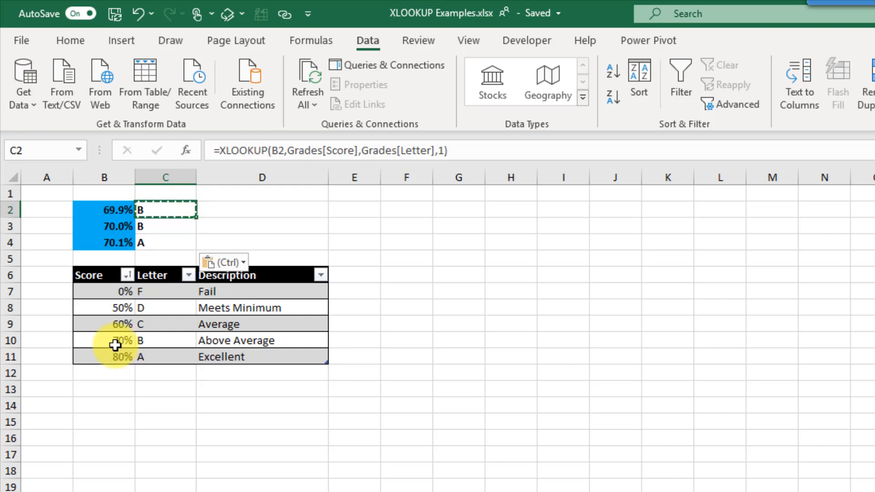
{"action": "left_click", "coordinate": [148, 341]}
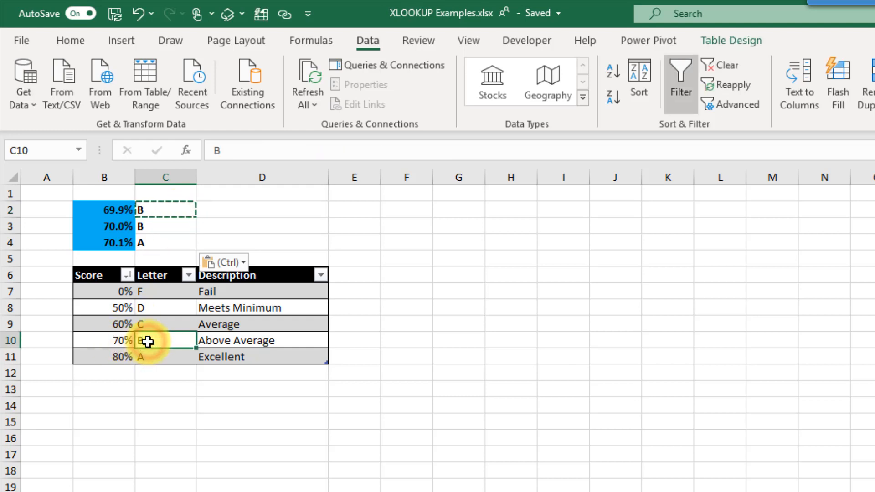
{"action": "left_click", "coordinate": [153, 227]}
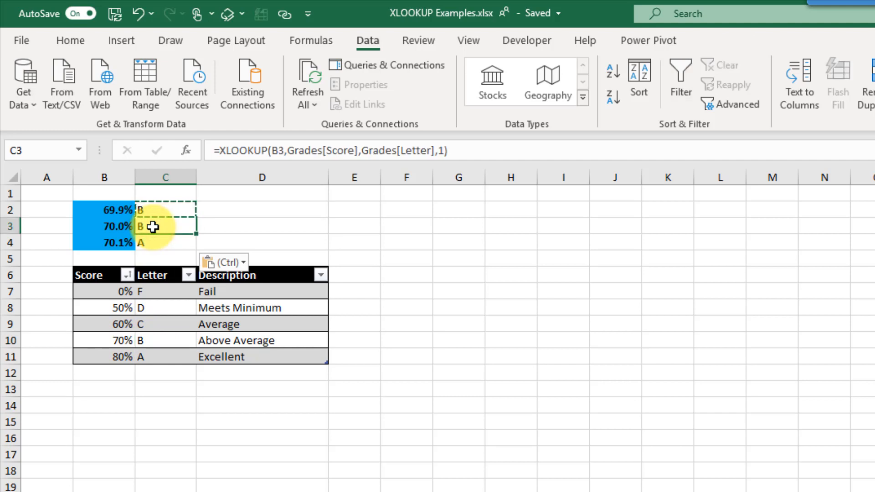
{"action": "left_click", "coordinate": [120, 339]}
{"action": "left_click", "coordinate": [153, 339]}
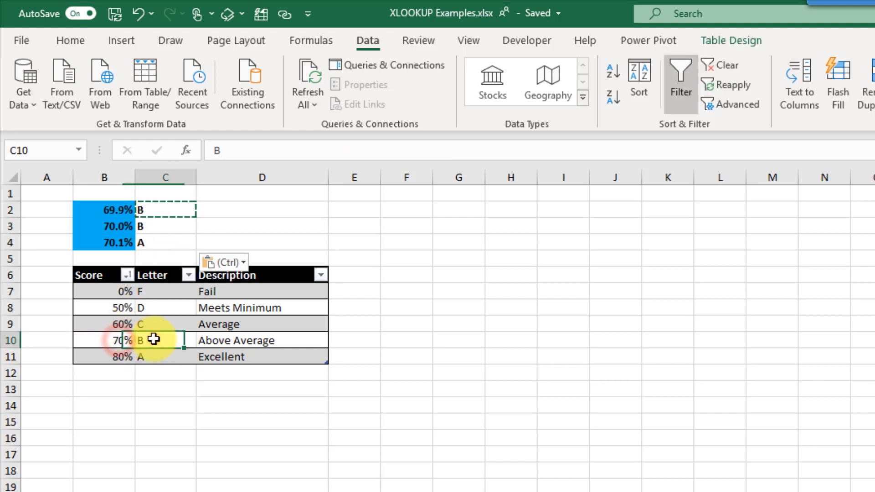
{"action": "left_click", "coordinate": [162, 244]}
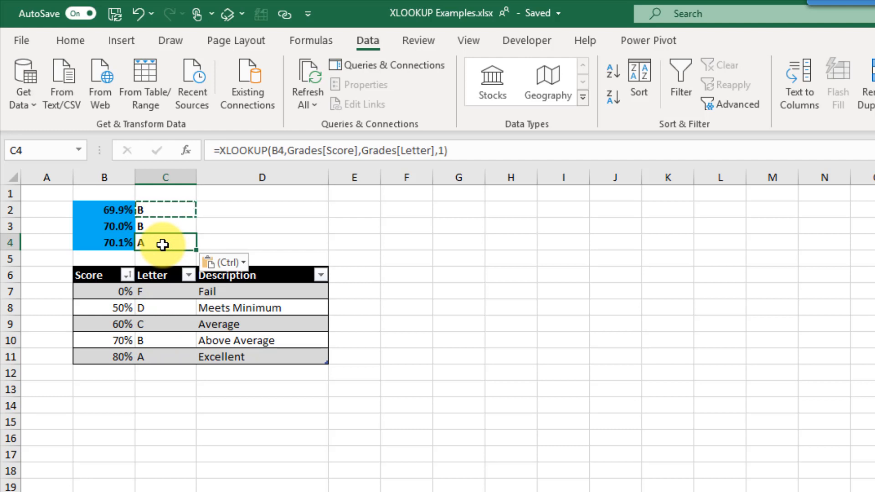
{"action": "left_click", "coordinate": [112, 357]}
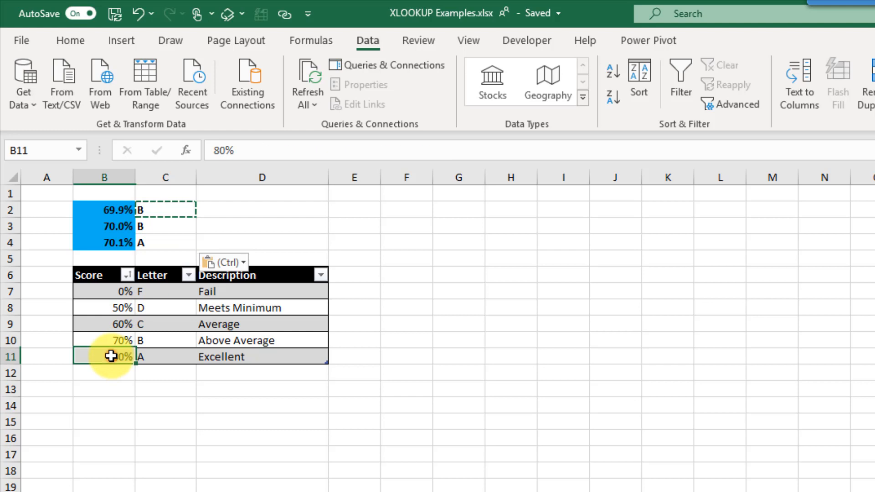
{"action": "left_click", "coordinate": [144, 356]}
{"action": "left_click", "coordinate": [160, 242]}
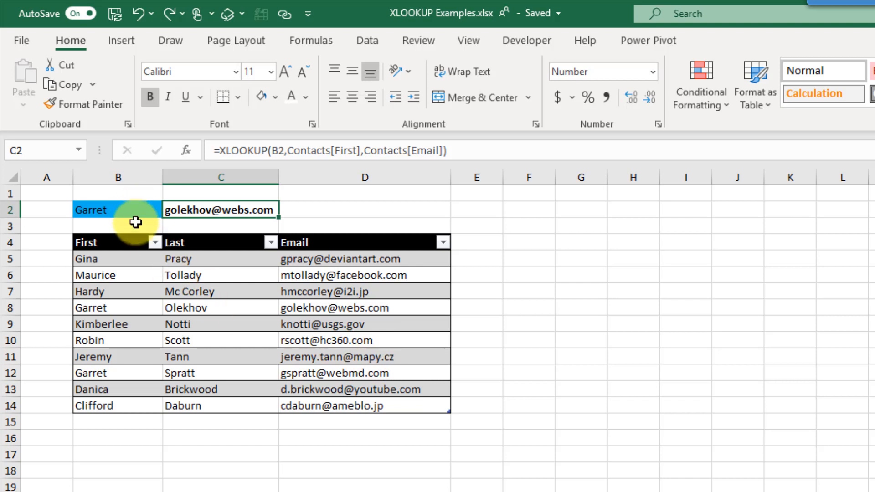
- Compare the duplicate first names in rows 8 and 12 with C2's e-mail, which matches row 8
{"action": "left_click", "coordinate": [127, 307]}
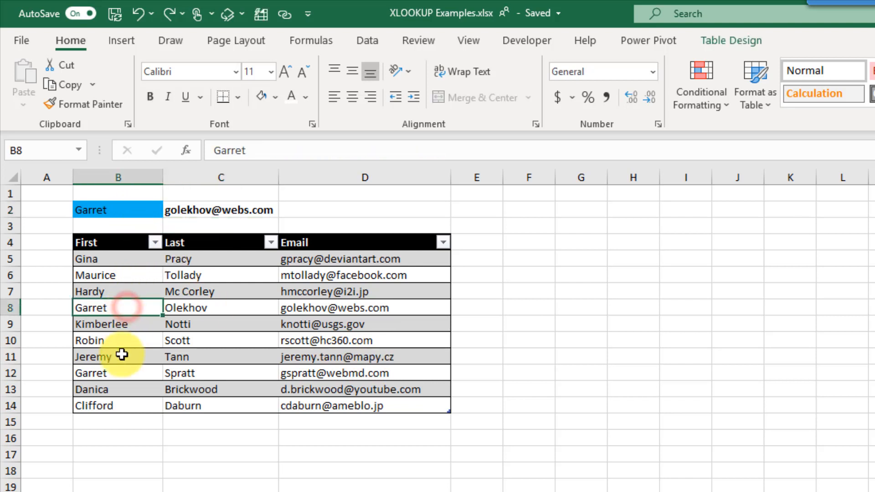
{"action": "left_click", "coordinate": [122, 371]}
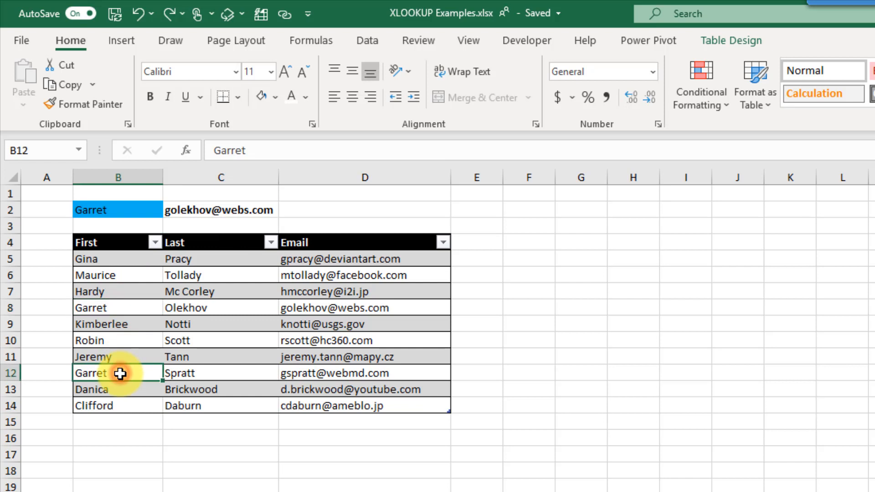
{"action": "left_click", "coordinate": [209, 209]}
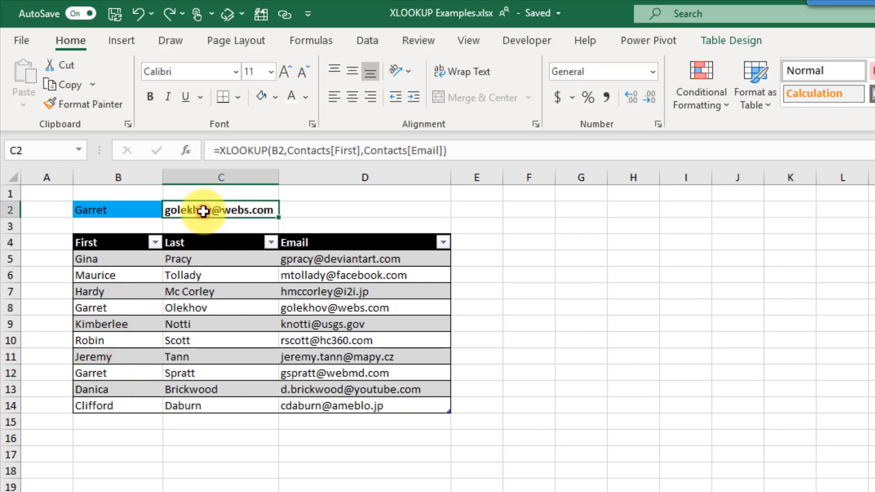
{"action": "left_click", "coordinate": [296, 308]}
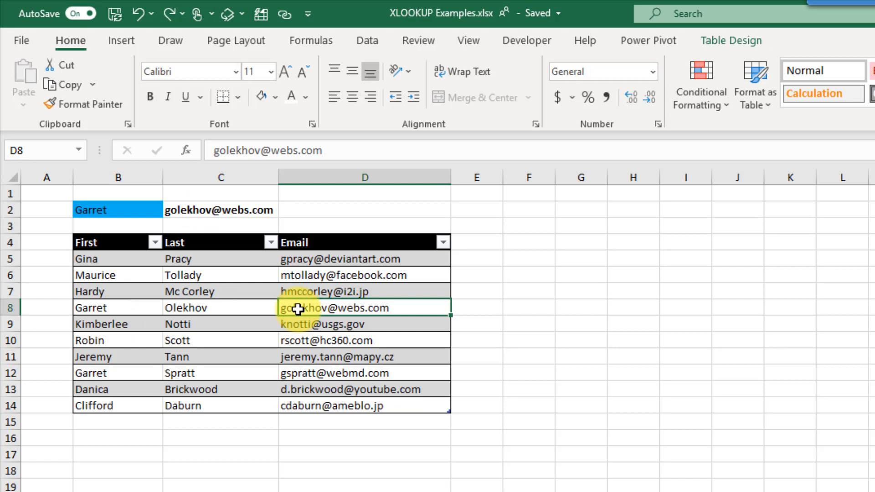
{"action": "left_click", "coordinate": [245, 209]}
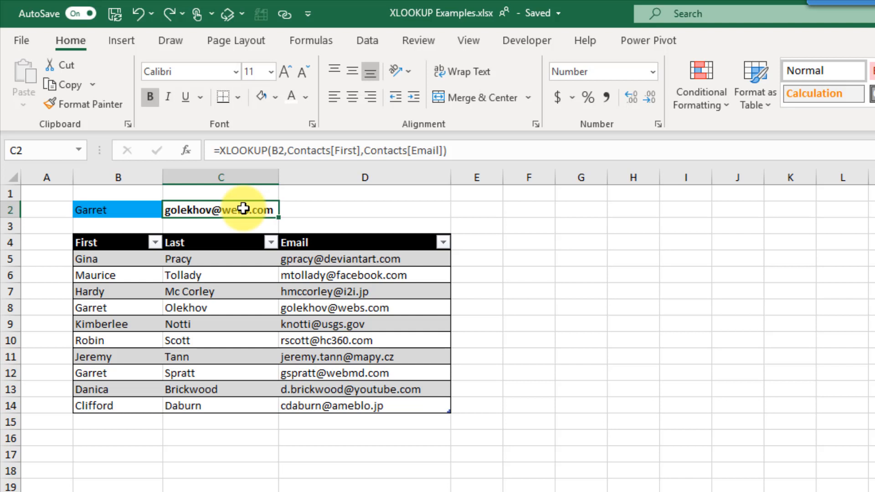
- Edit C2 to =XLOOKUP(B2,Contacts[First],Contacts[Email],0,-1) to search last-to-first
{"action": "key", "text": "F2"}
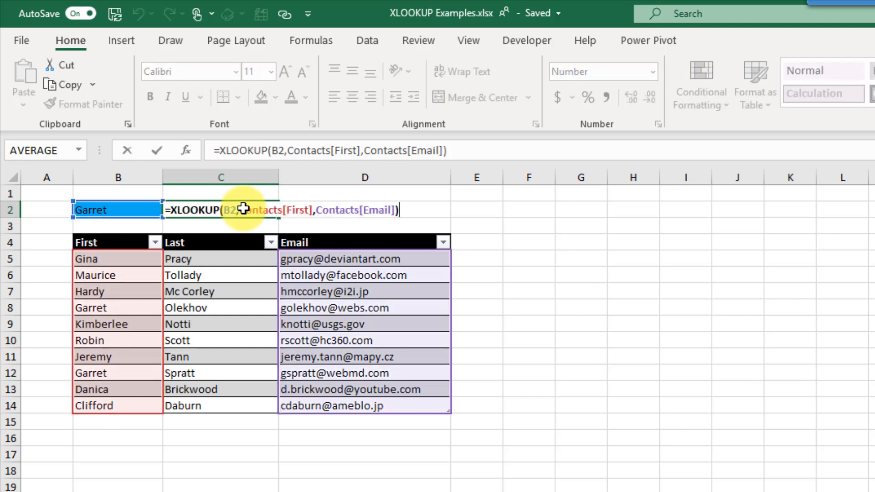
{"action": "key", "text": "BackSpace"}
{"action": "type", "text": ","}
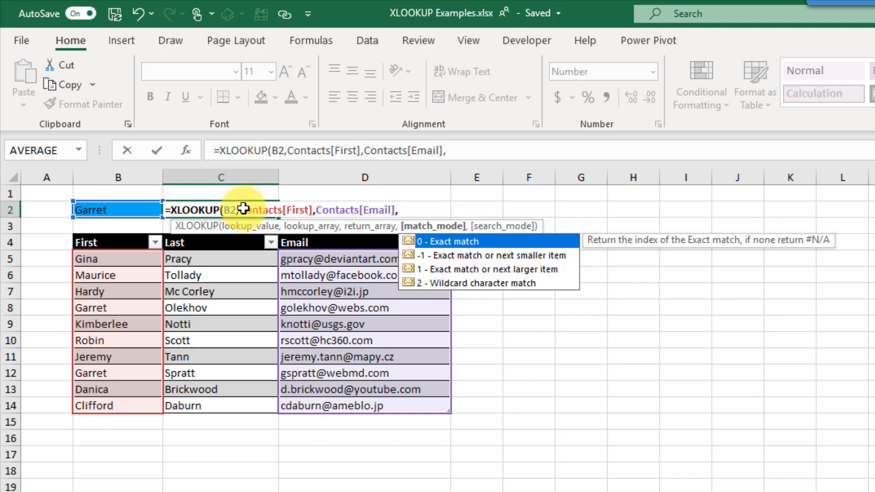
{"action": "type", "text": "0,"}
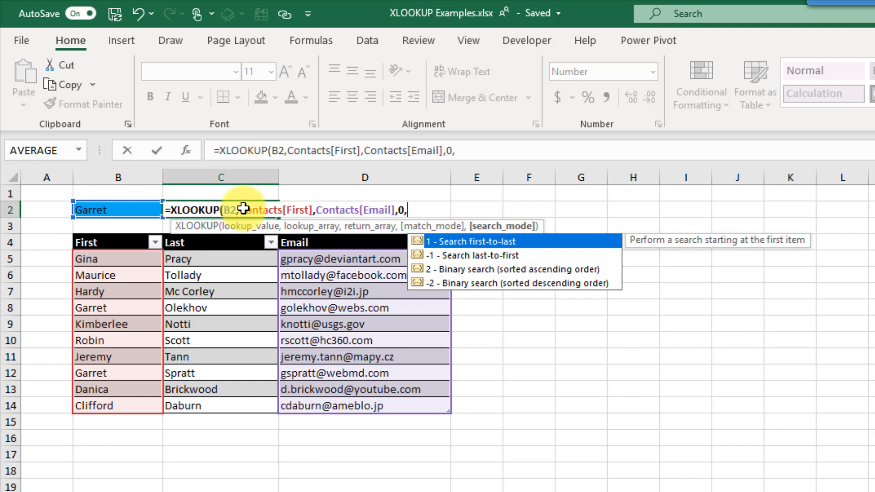
{"action": "key", "text": "Down"}
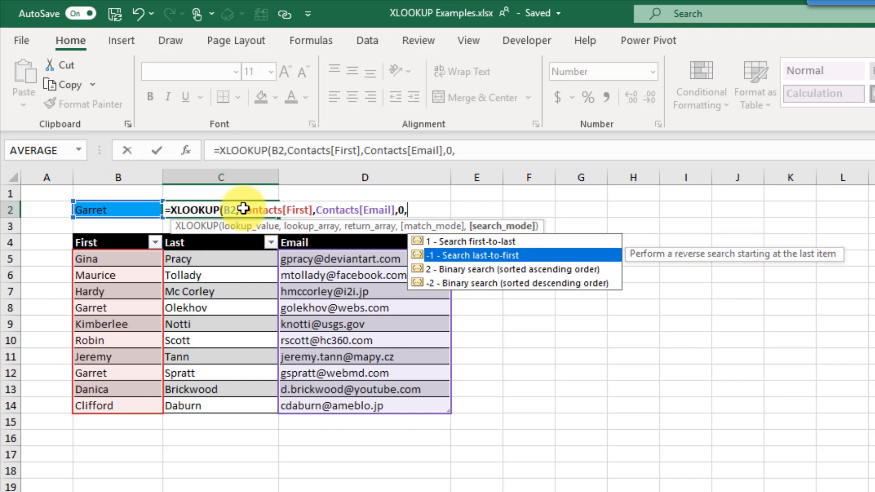
{"action": "key", "text": "Tab"}
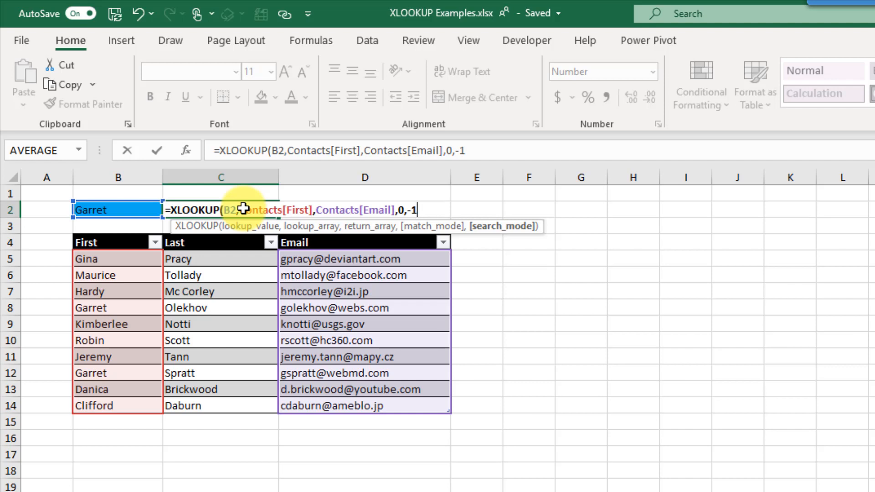
{"action": "type", "text": ")"}
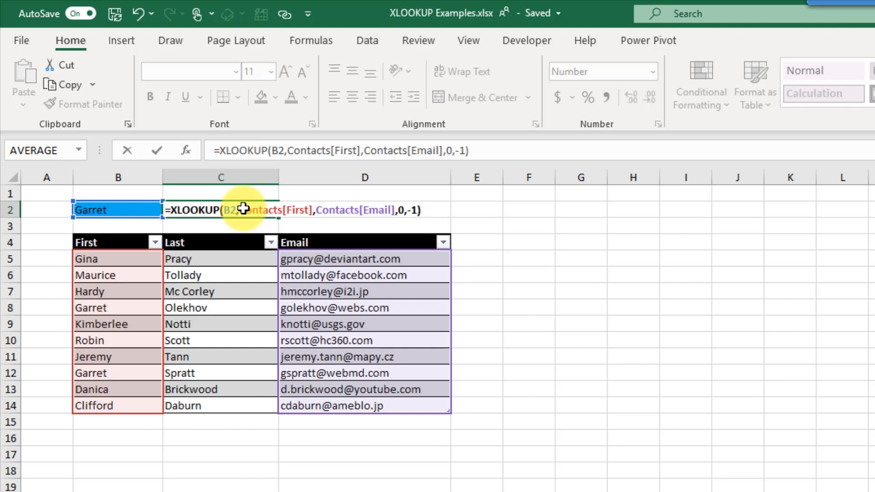
{"action": "key", "text": "Return"}
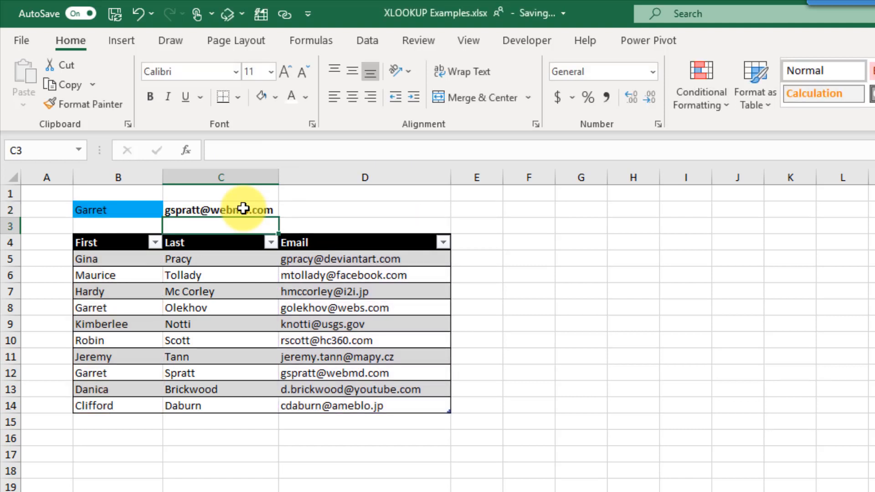
- Confirm C2 now returns the e-mail from row 12
{"action": "left_click", "coordinate": [125, 373]}
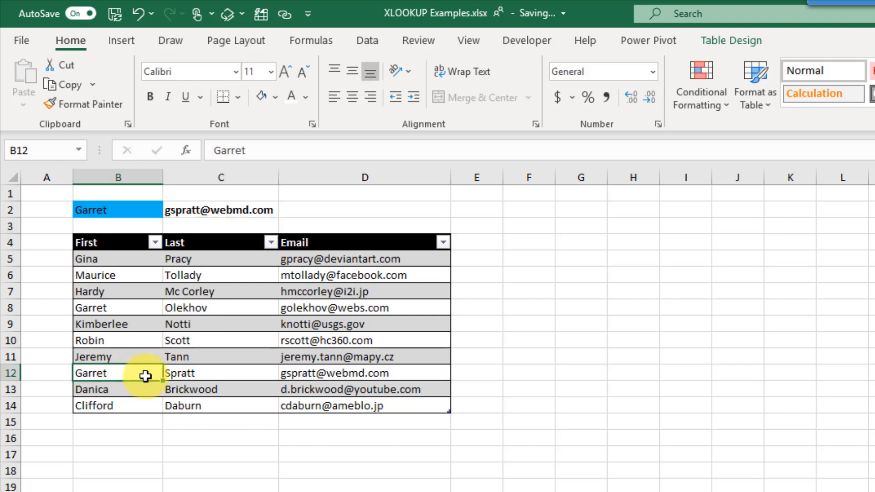
{"action": "left_click", "coordinate": [292, 375]}
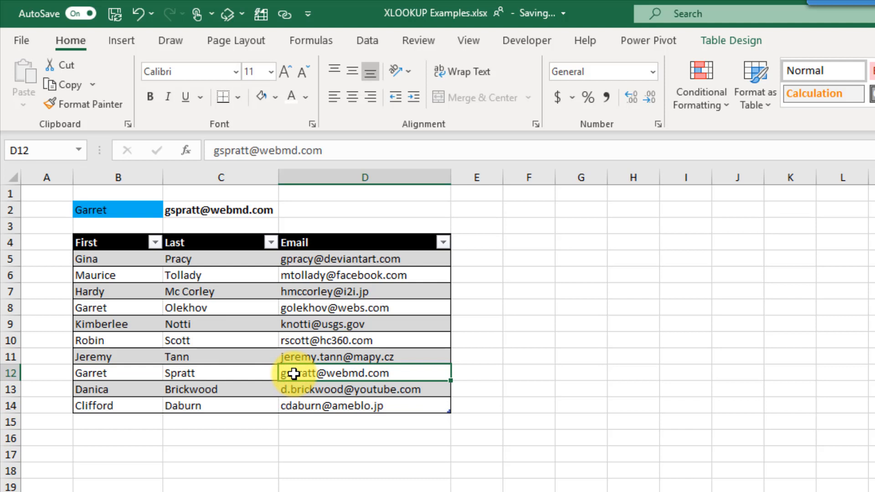
{"action": "left_click", "coordinate": [249, 206]}
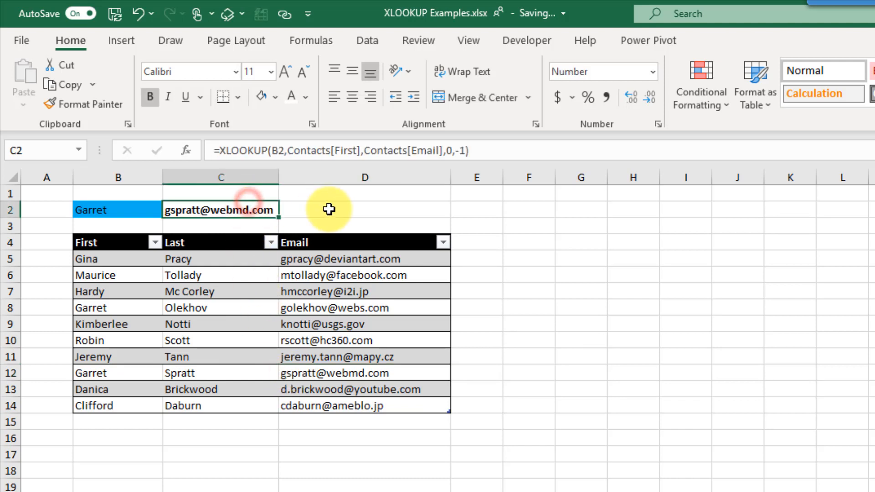
- Set C2's search mode to 1 so it returns row 8's e-mail, then select D2 on the name sheet
{"action": "key", "text": "F2"}
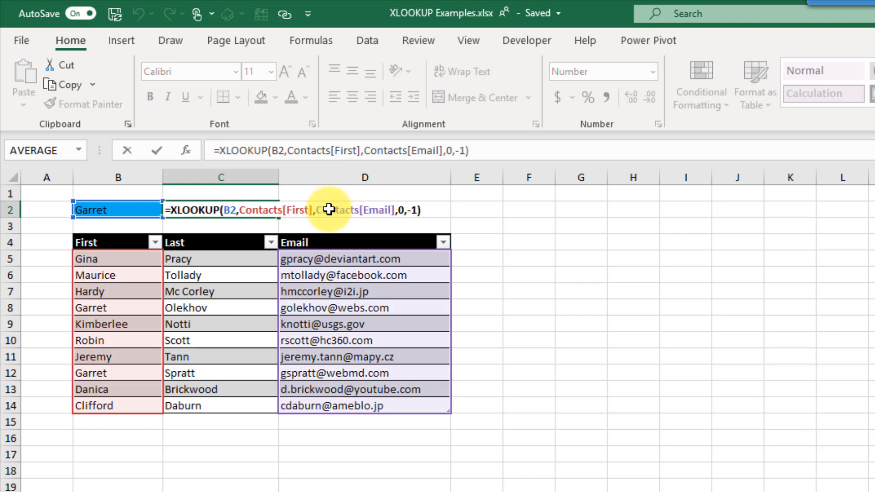
{"action": "key", "text": "BackSpace"}
{"action": "key", "text": "BackSpace"}
{"action": "key", "text": "BackSpace"}
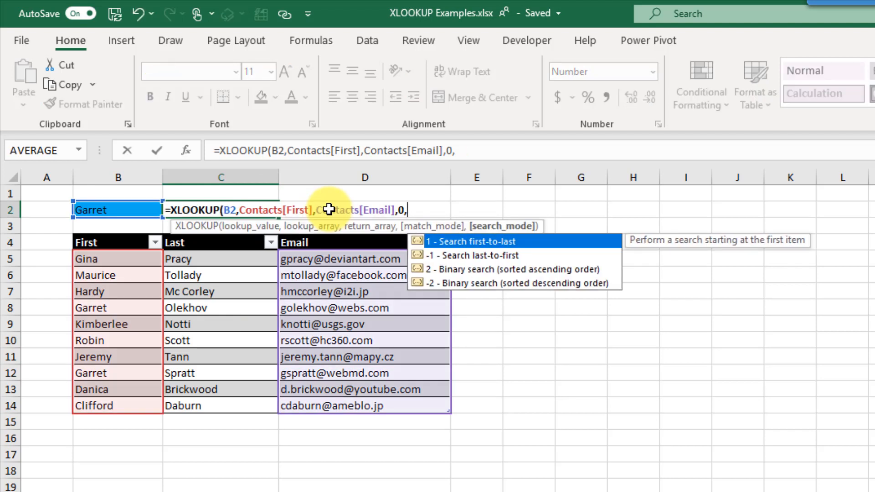
{"action": "type", "text": "1"}
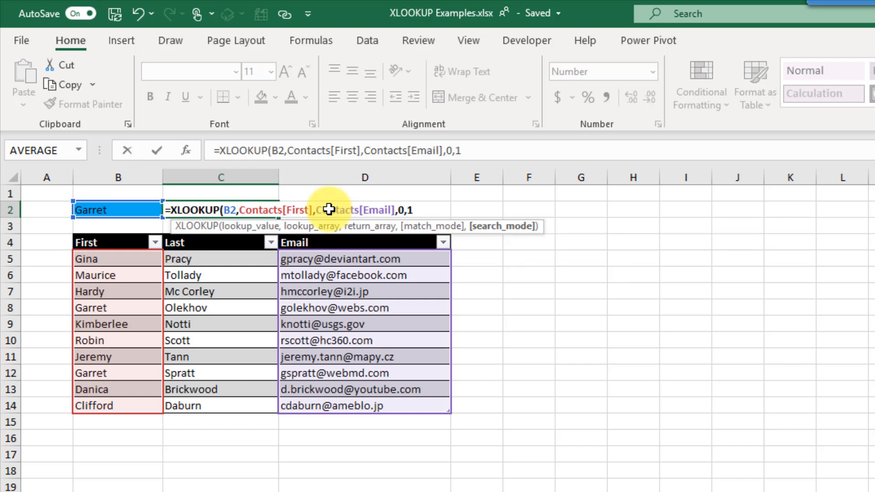
{"action": "type", "text": ")"}
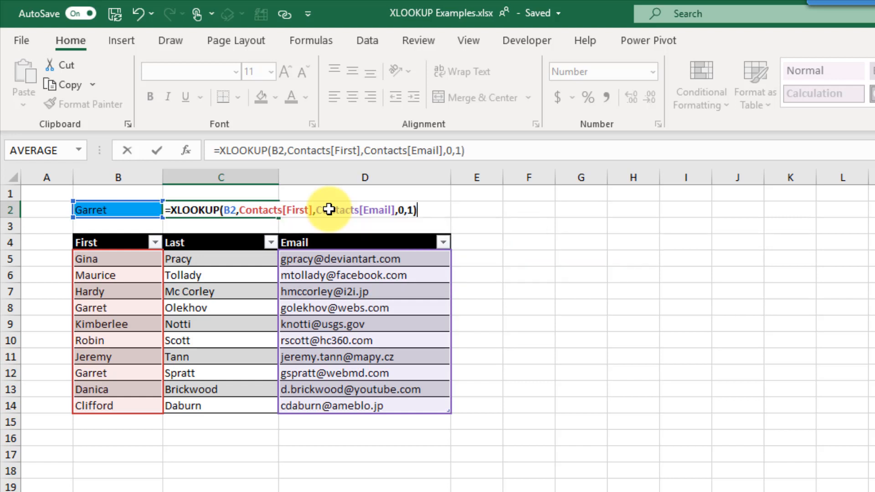
{"action": "key", "text": "Return"}
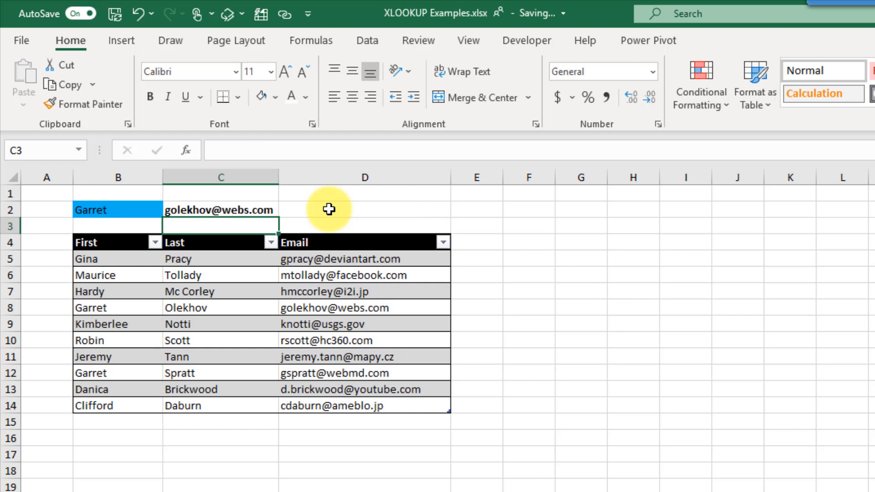
{"action": "key", "text": "Up"}
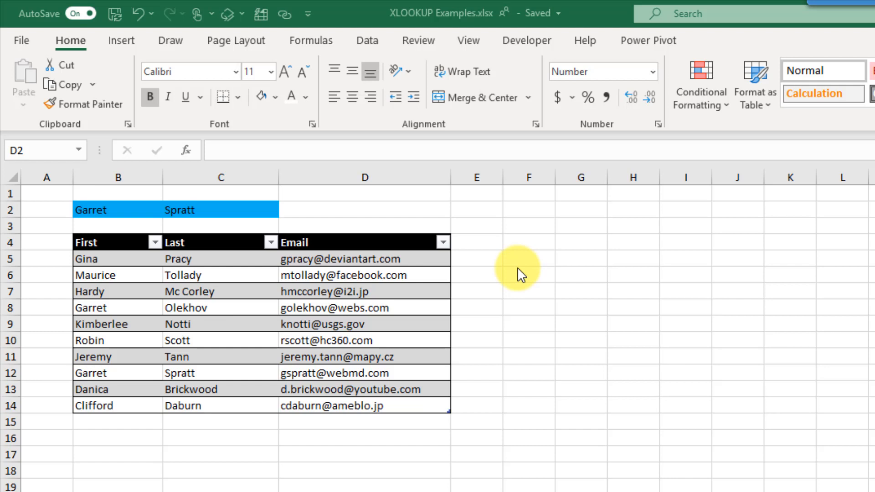
{"action": "left_click", "coordinate": [370, 212]}
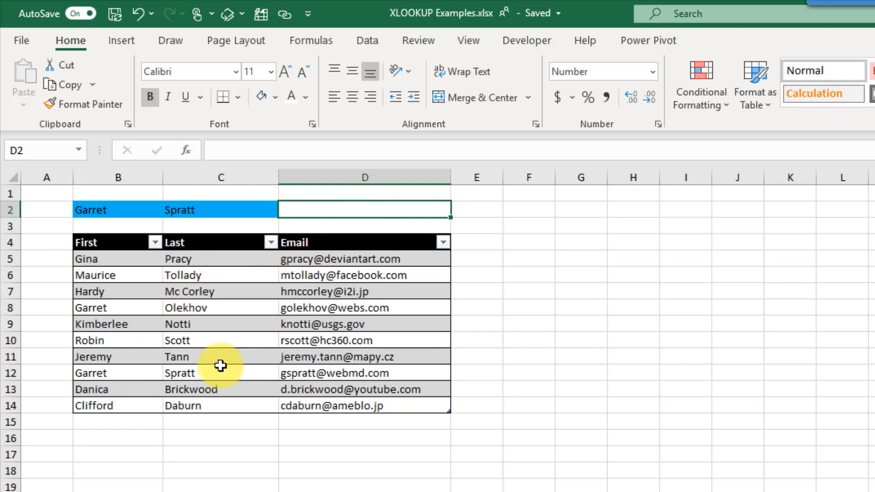
- In D2, enter =XLOOKUP(B2&C2,Contacts[First]&Contacts[Last],Contacts[Email]) to return the matching contact's email
{"action": "type", "text": "=XLOOKUP("}
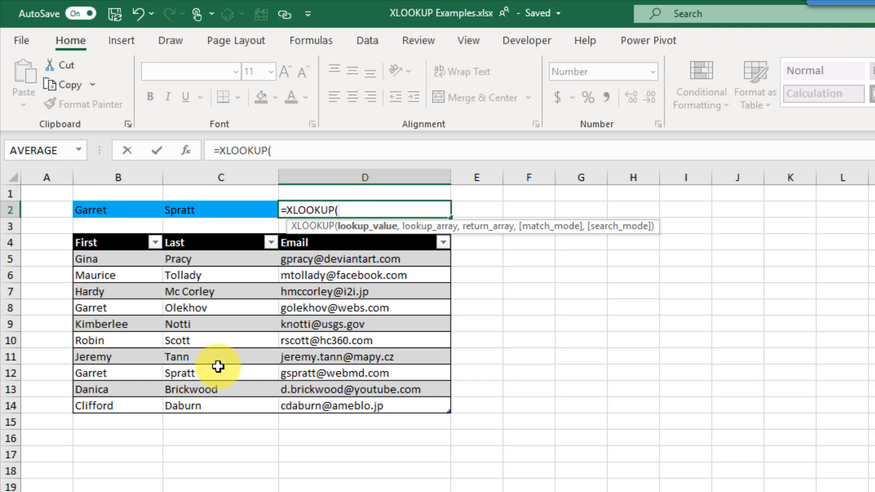
{"action": "left_click", "coordinate": [118, 219]}
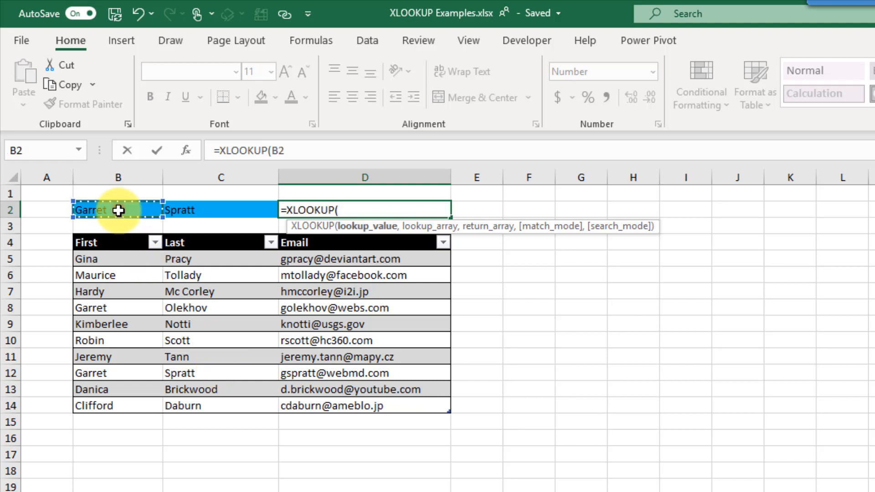
{"action": "type", "text": "&"}
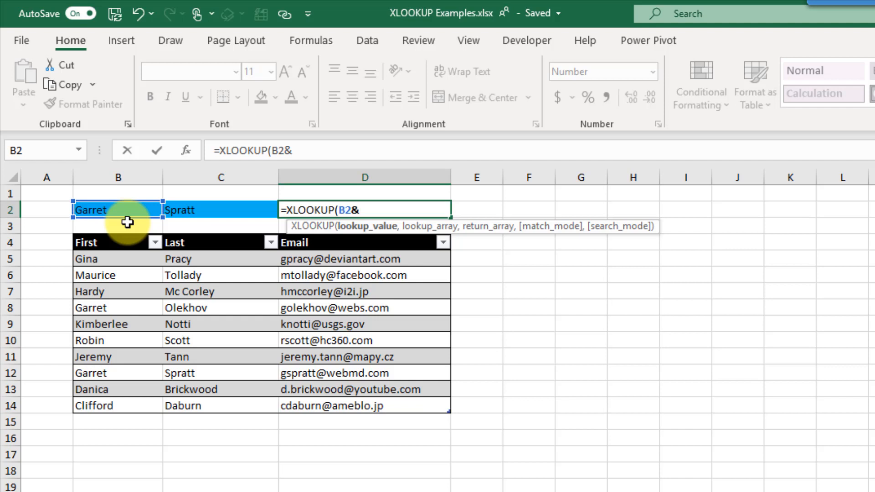
{"action": "left_click", "coordinate": [186, 210]}
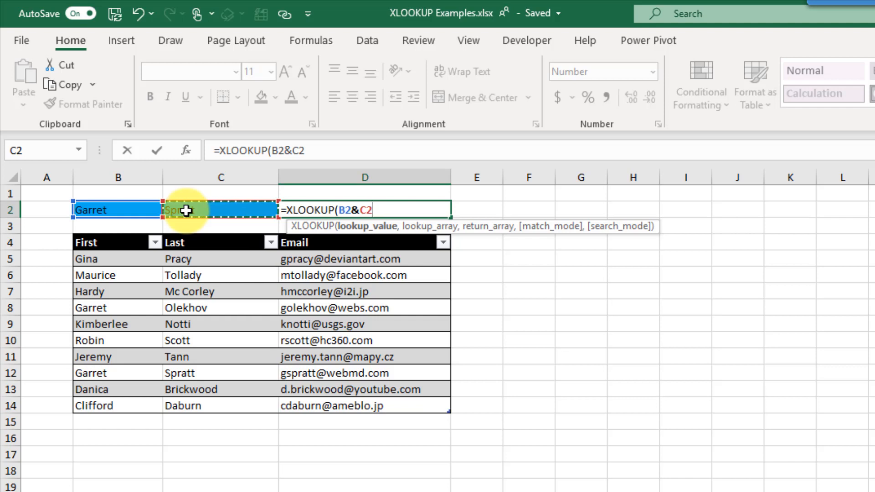
{"action": "type", "text": ","}
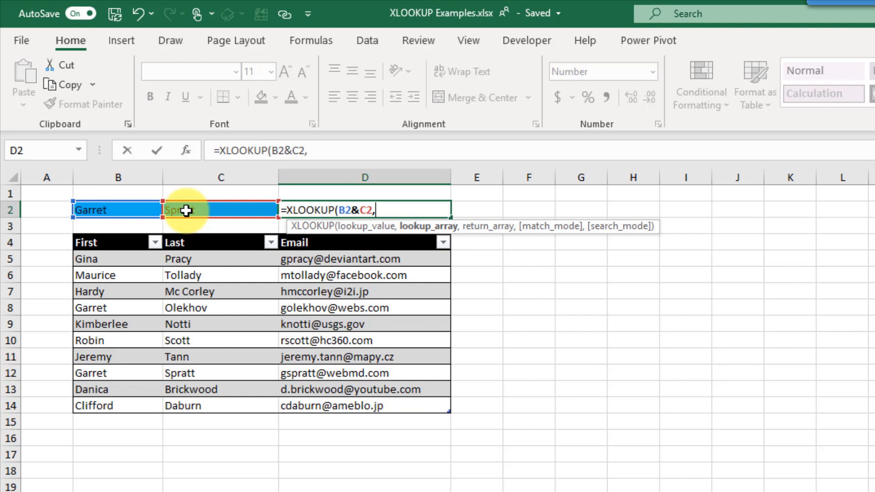
{"action": "left_click_drag", "start_coordinate": [123, 261], "coordinate": [124, 405]}
{"action": "type", "text": "&"}
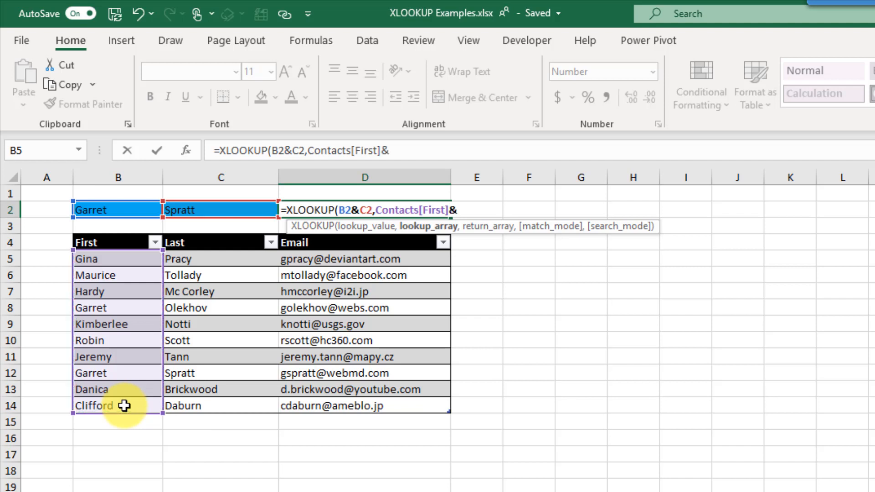
{"action": "left_click_drag", "start_coordinate": [209, 257], "coordinate": [217, 401]}
{"action": "type", "text": ","}
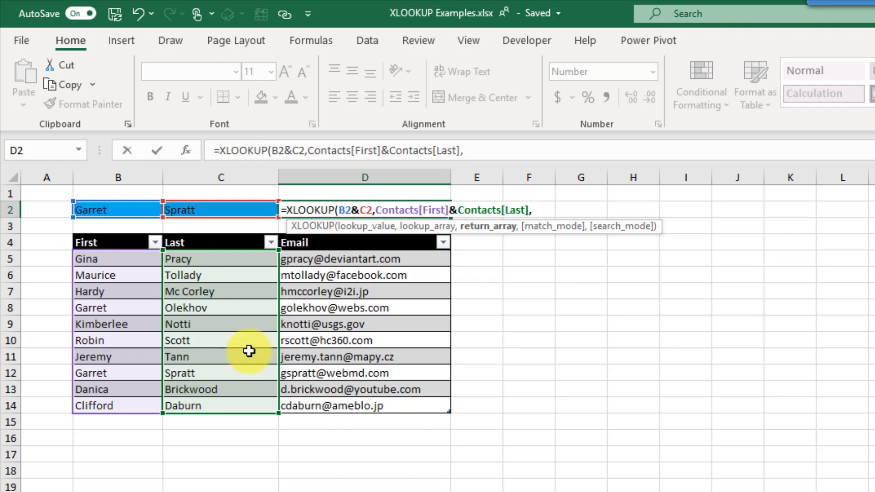
{"action": "left_click_drag", "start_coordinate": [324, 259], "coordinate": [329, 409]}
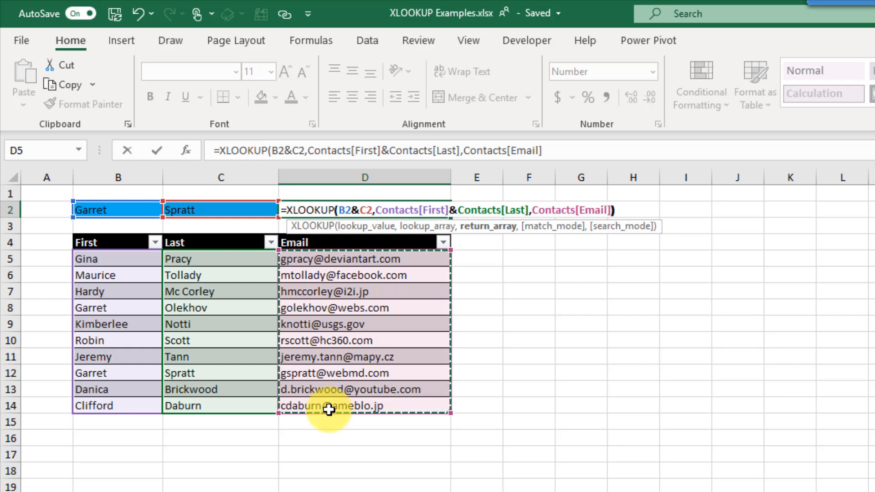
{"action": "type", "text": ")"}
{"action": "key", "text": "Return"}
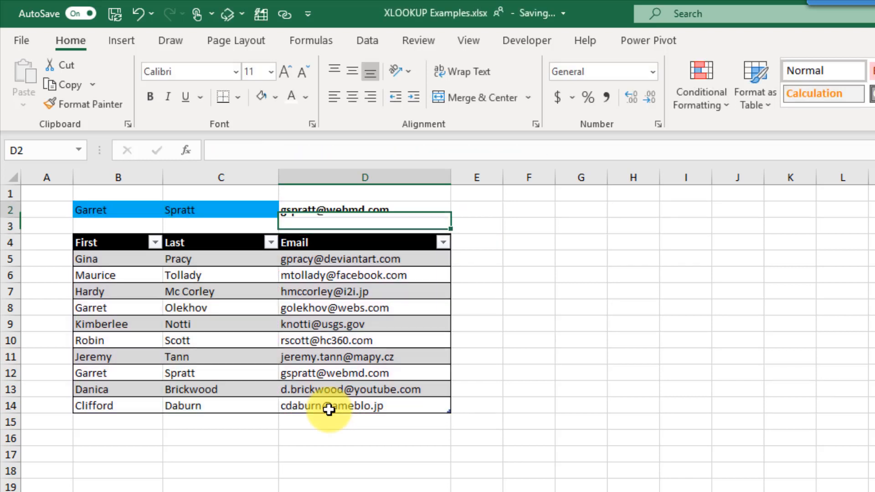
- Highlight the matching contact row B12:C12 and return to the email result in D2
{"action": "key", "text": "Up"}
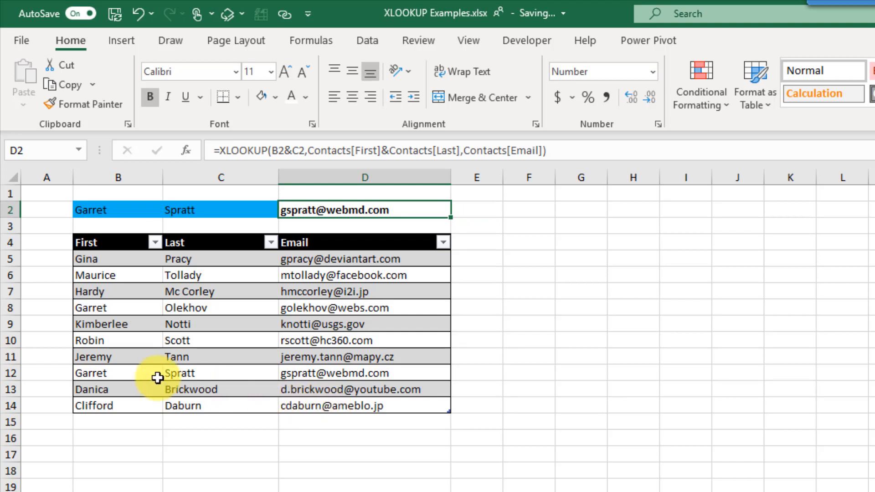
{"action": "left_click_drag", "start_coordinate": [142, 375], "coordinate": [305, 374]}
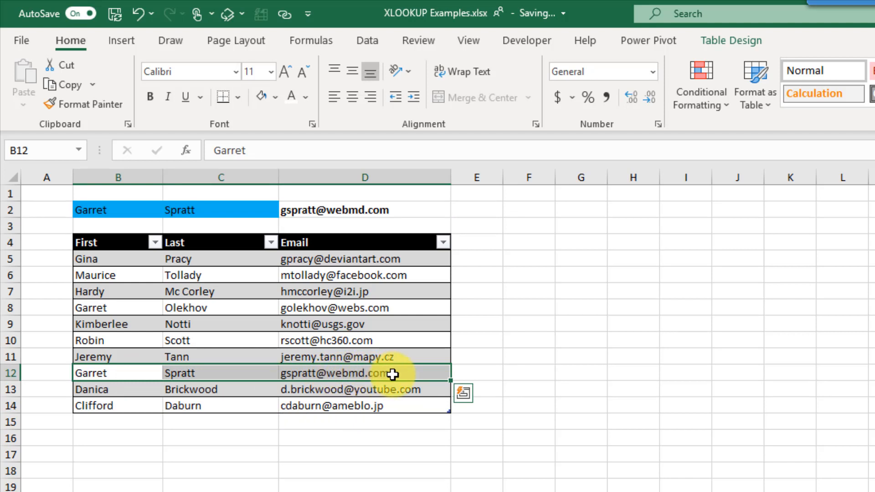
{"action": "left_click", "coordinate": [416, 210]}
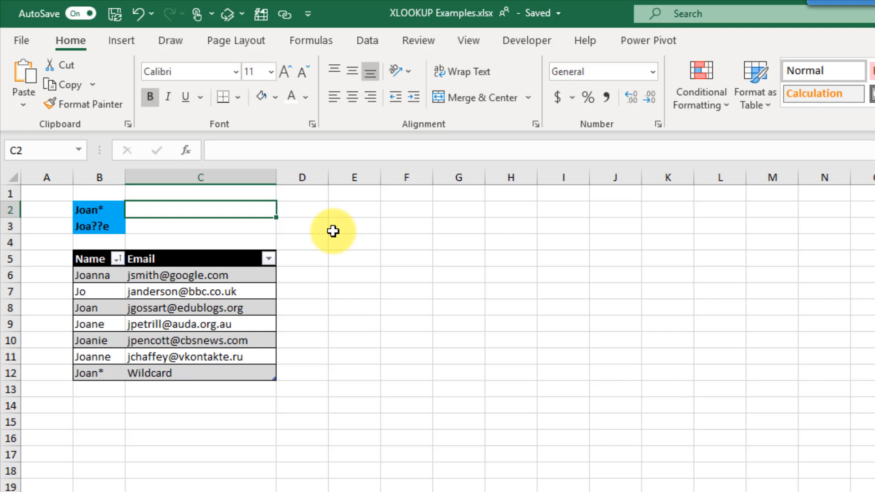
{"action": "left_click", "coordinate": [116, 211]}
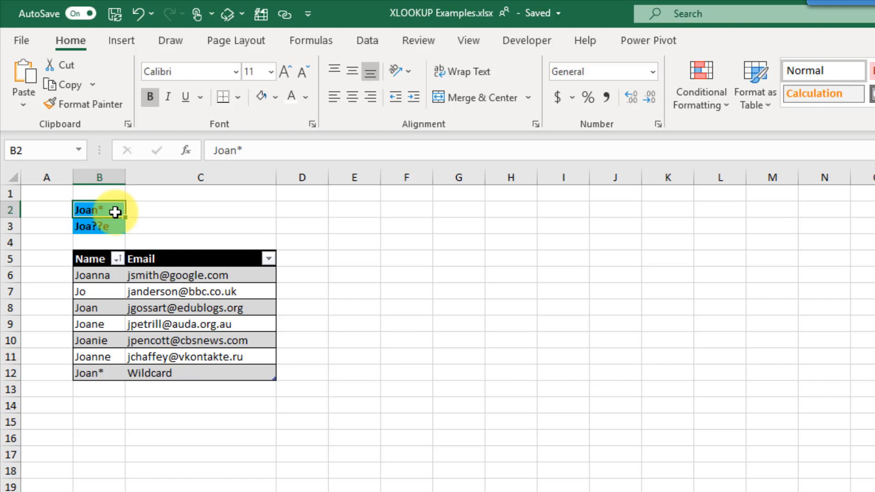
{"action": "left_click", "coordinate": [113, 226]}
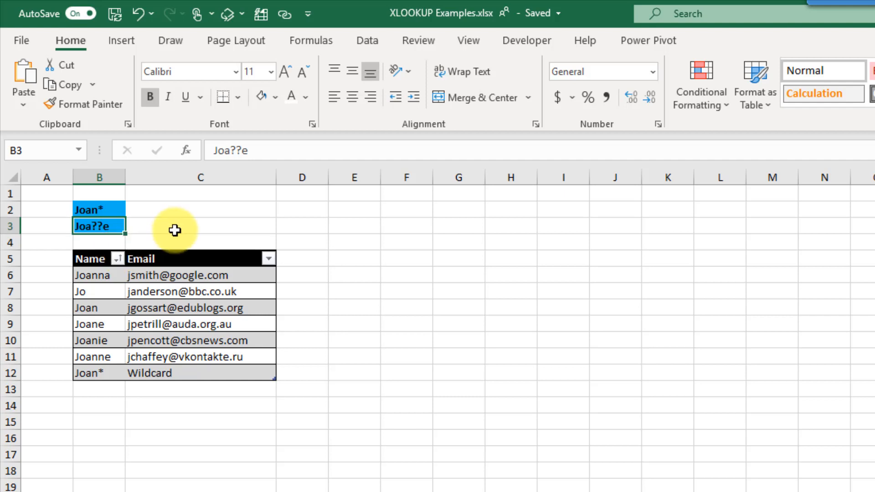
{"action": "left_click", "coordinate": [180, 212]}
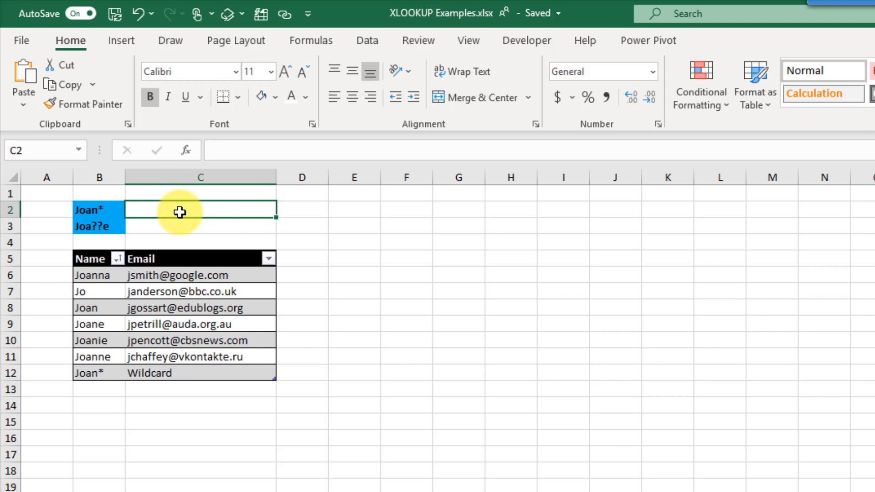
- In C2, start =XLOOKUP(B2,Contact[Name],Contact[Email], looking up the Joan* pattern
{"action": "type", "text": "=xl"}
{"action": "key", "text": "Tab"}
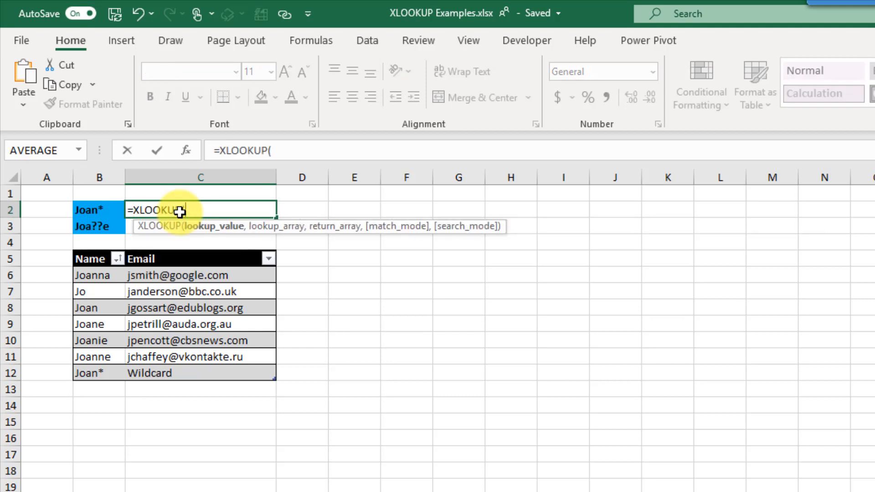
{"action": "left_click", "coordinate": [108, 210]}
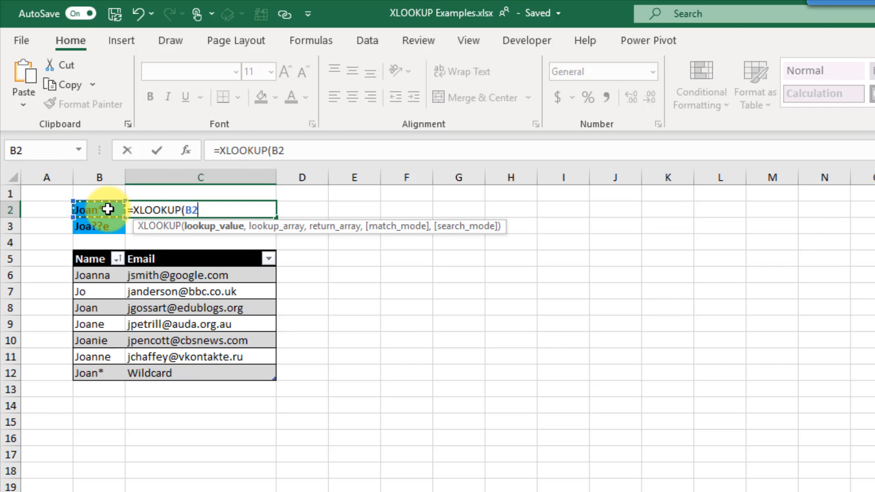
{"action": "type", "text": ","}
{"action": "left_click_drag", "start_coordinate": [104, 276], "coordinate": [102, 373]}
{"action": "type", "text": ","}
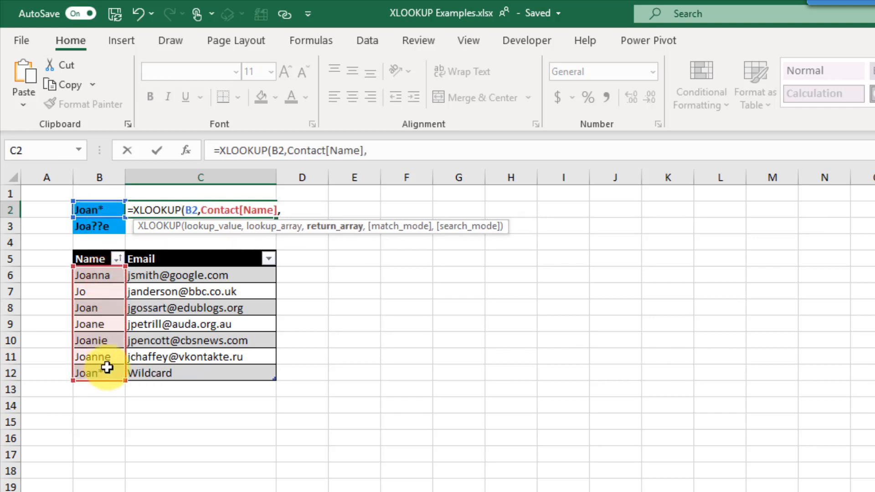
{"action": "left_click_drag", "start_coordinate": [175, 277], "coordinate": [181, 372]}
{"action": "type", "text": ","}
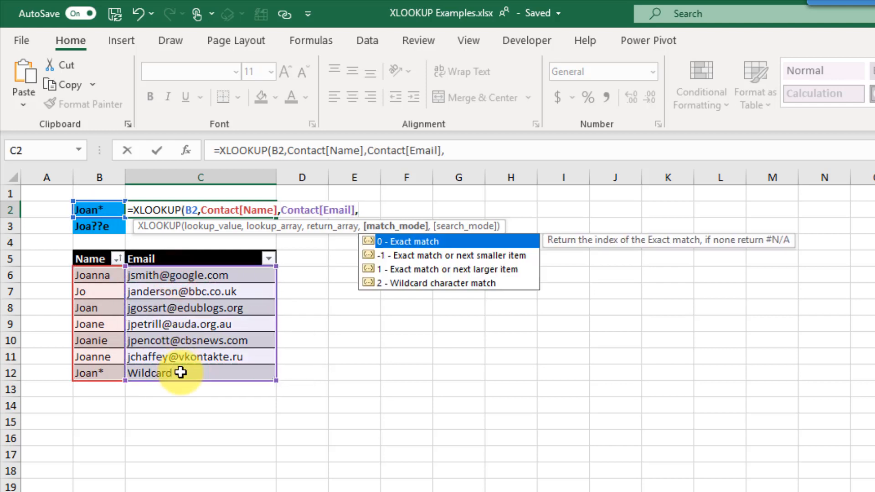
- Set match mode 2 (wildcard character match) and enter the finished formula
{"action": "key", "text": "Down"}
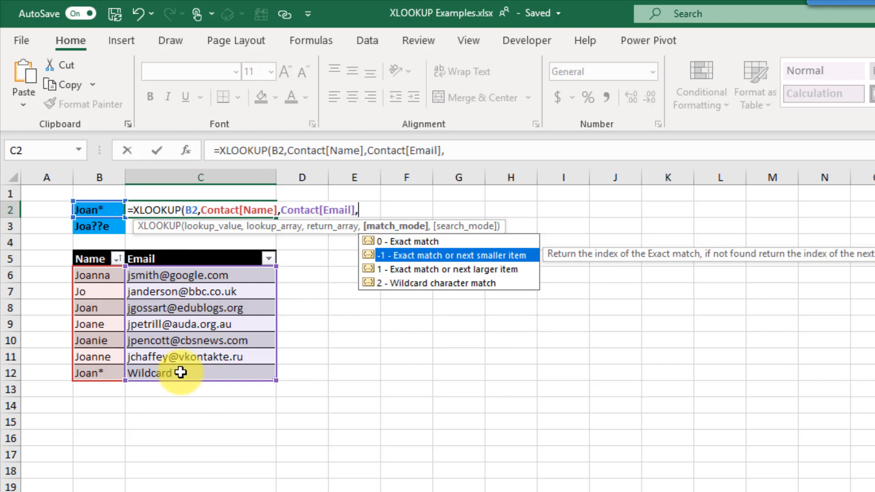
{"action": "key", "text": "Down"}
{"action": "key", "text": "Down"}
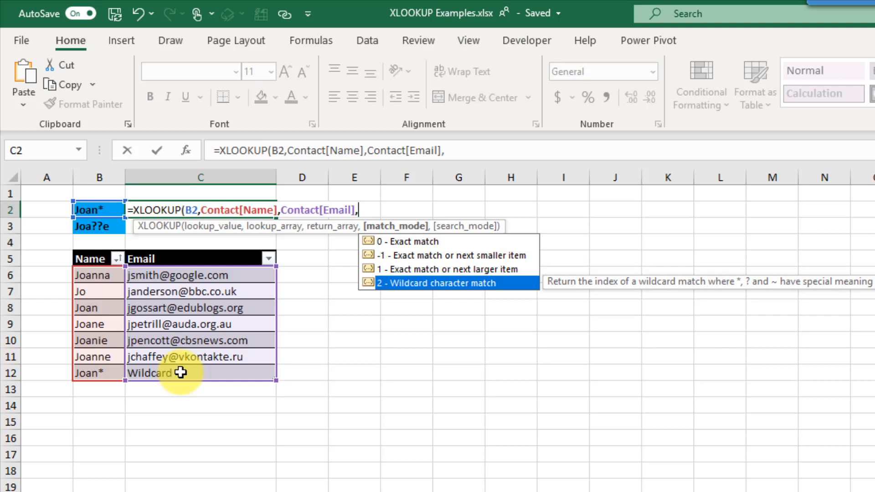
{"action": "key", "text": "Tab"}
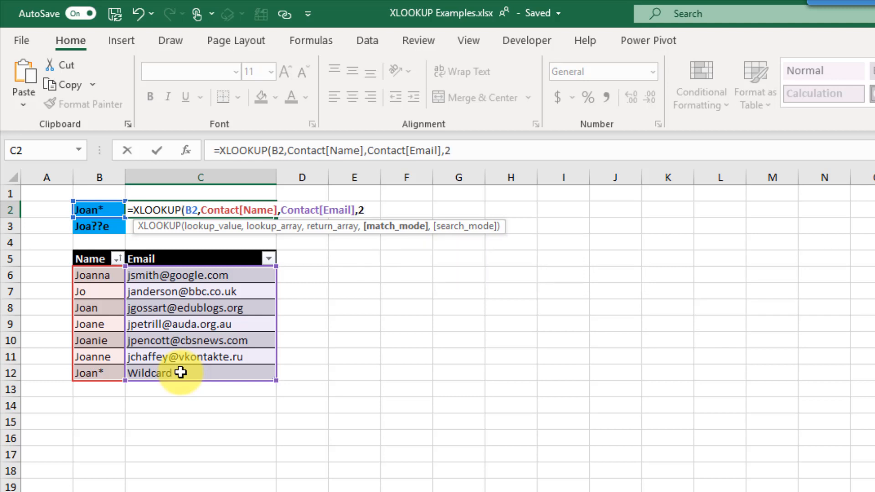
{"action": "type", "text": ")"}
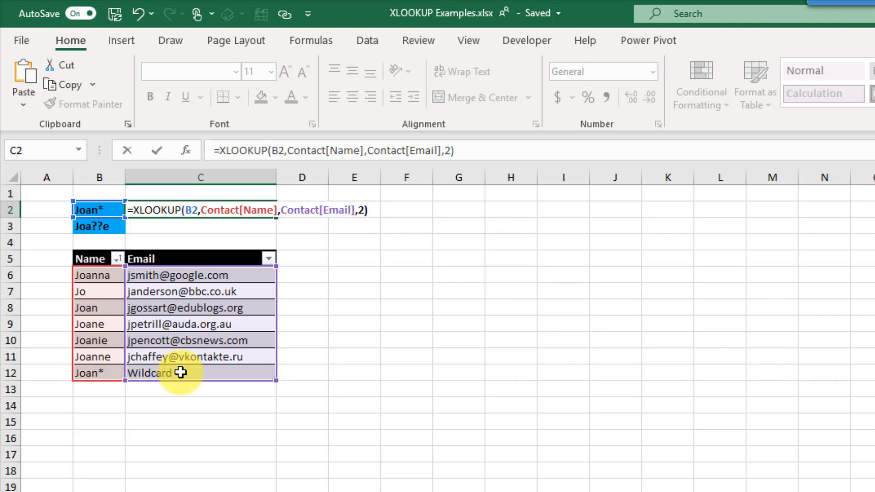
{"action": "key", "text": "Return"}
{"action": "key", "text": "Up"}
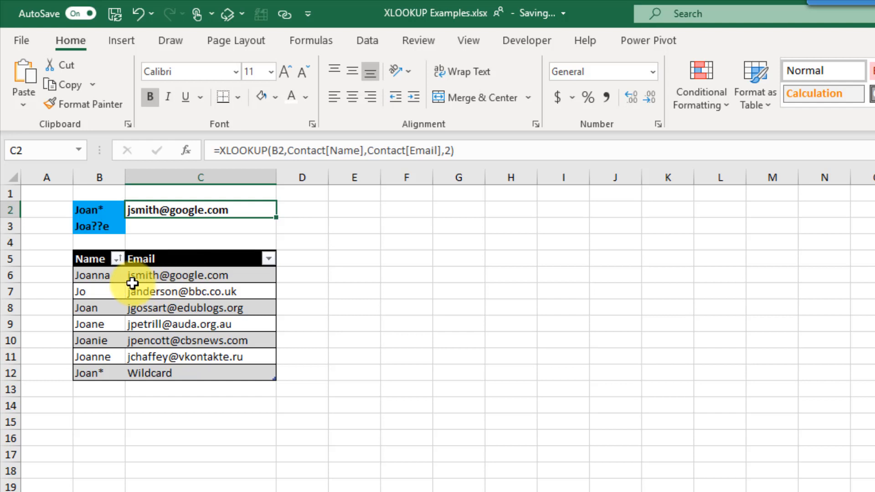
- Check the first matching name and its email in the table against C2's result
{"action": "left_click", "coordinate": [117, 279]}
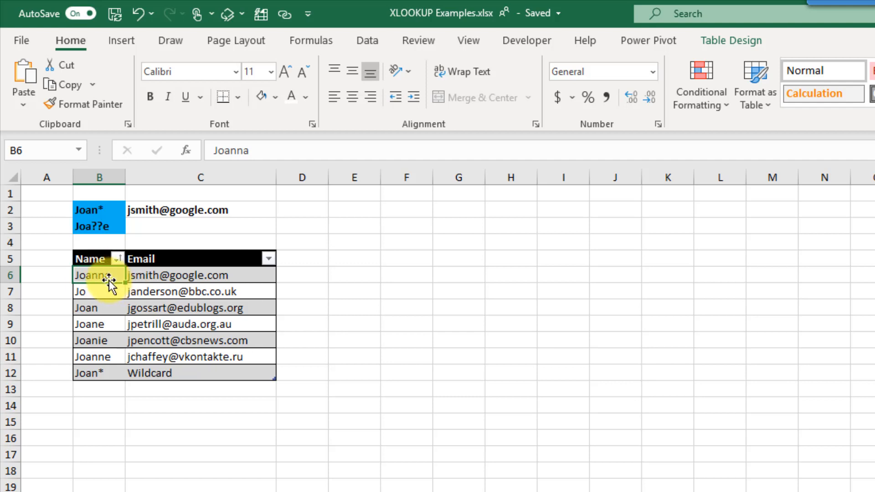
{"action": "left_click", "coordinate": [171, 273]}
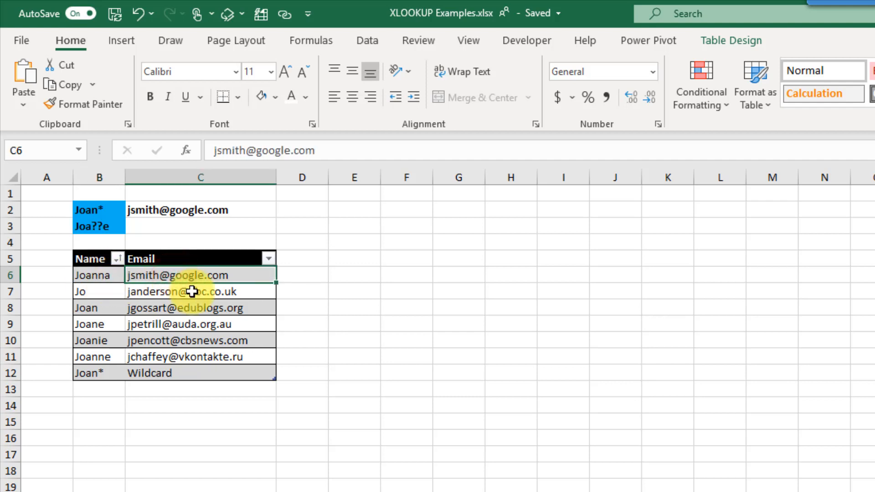
{"action": "left_click", "coordinate": [219, 208]}
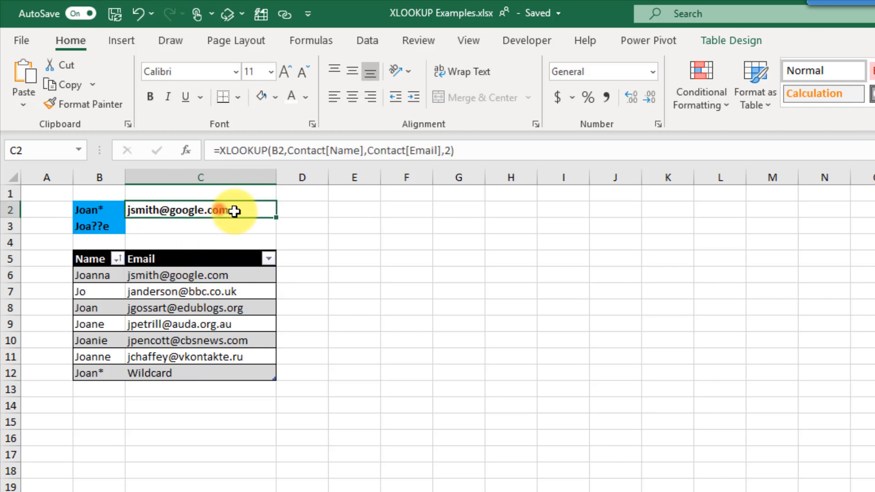
- Fill the wildcard lookup down to C3 and highlight the row matching Joa??e
{"action": "left_click_drag", "start_coordinate": [277, 230], "coordinate": [279, 233]}
{"action": "left_click", "coordinate": [255, 230]}
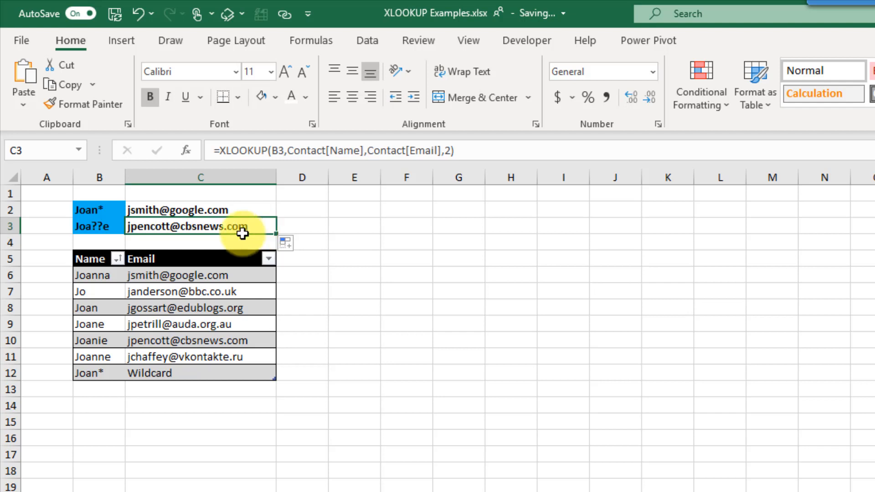
{"action": "left_click", "coordinate": [108, 227]}
{"action": "left_click_drag", "start_coordinate": [119, 340], "coordinate": [152, 341]}
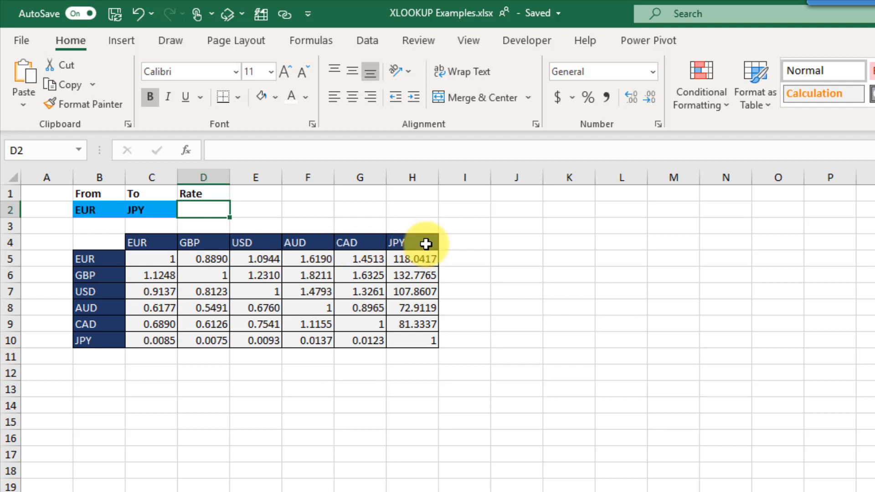
{"action": "left_click", "coordinate": [97, 326]}
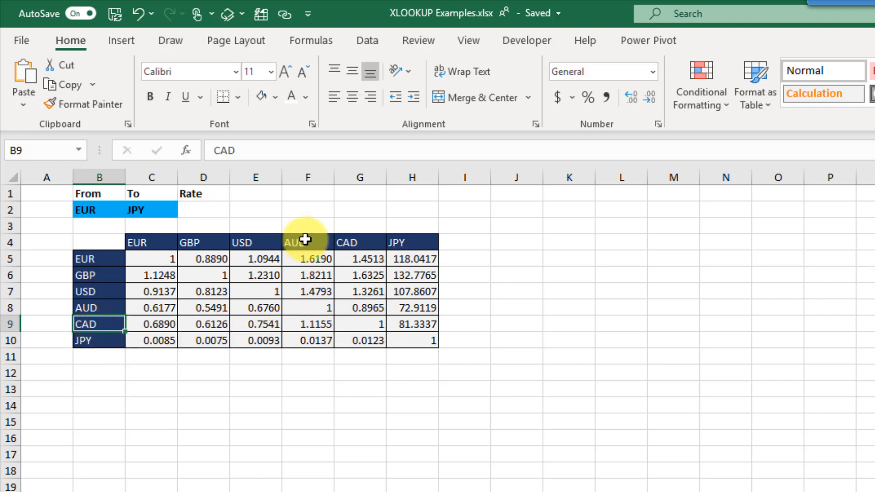
{"action": "left_click", "coordinate": [312, 325]}
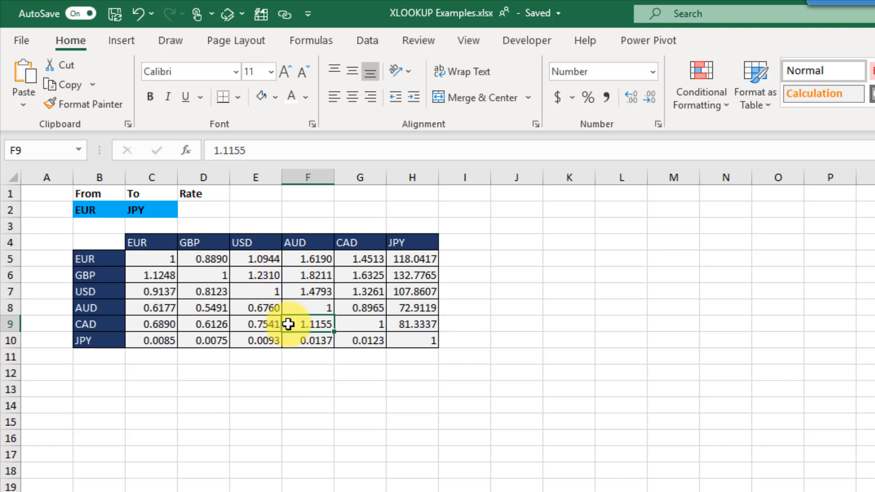
{"action": "left_click", "coordinate": [210, 209]}
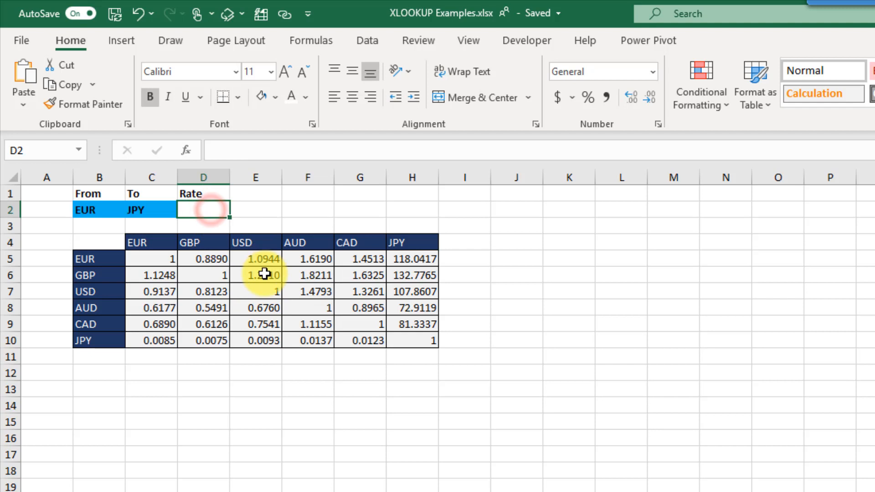
- Enter =XLOOKUP(B2,B5:B10,E5:E10) in D2 to return the EUR rate 1.0944 from the USD column
{"action": "type", "text": "="}
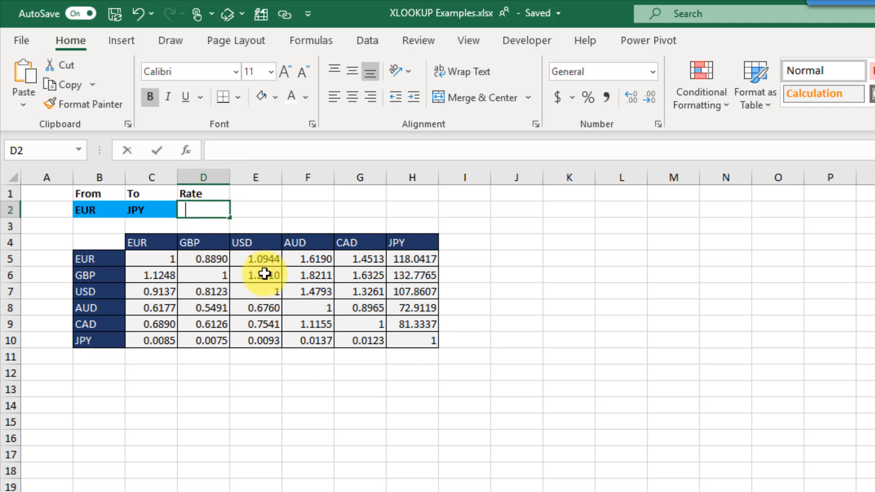
{"action": "type", "text": "xl"}
{"action": "key", "text": "Tab"}
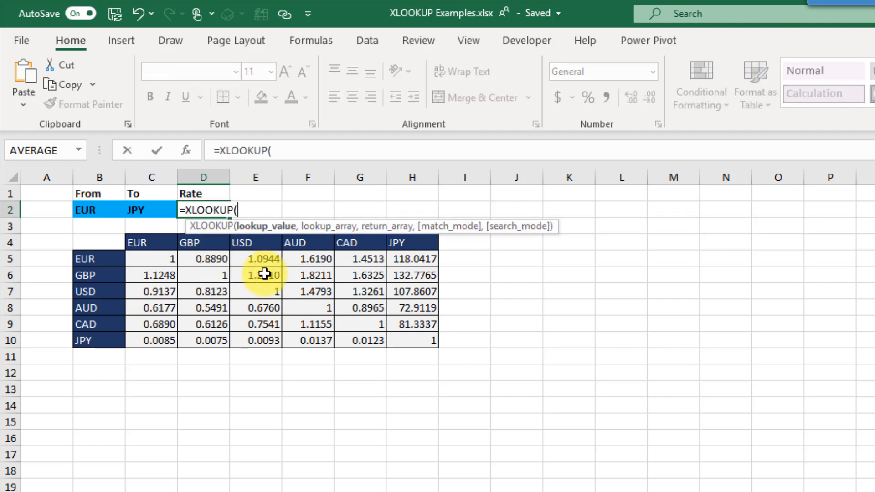
{"action": "left_click", "coordinate": [96, 205]}
{"action": "type", "text": ","}
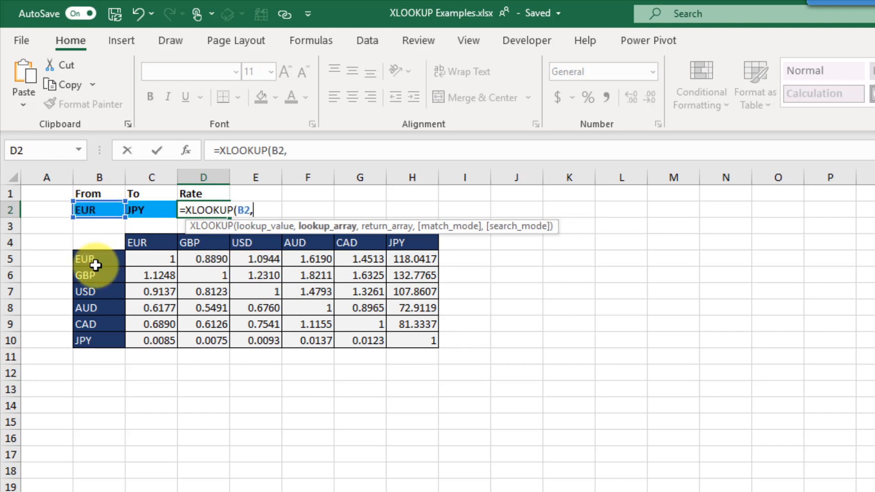
{"action": "left_click_drag", "start_coordinate": [103, 262], "coordinate": [101, 343]}
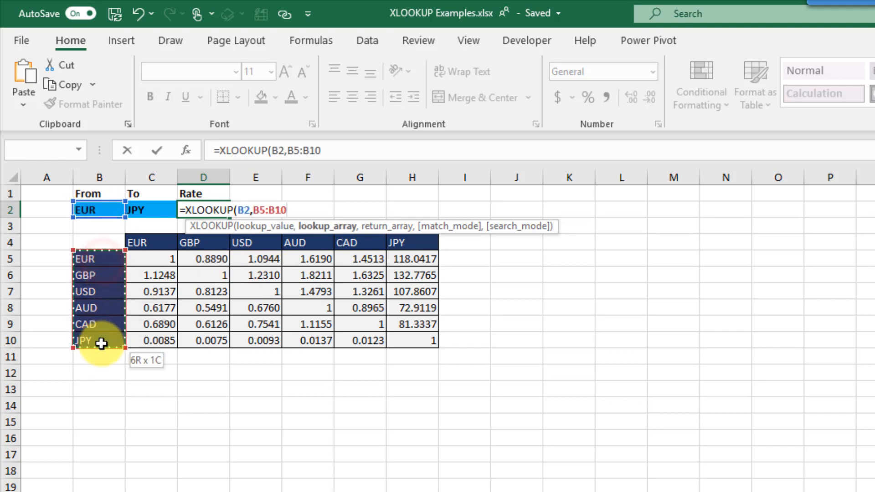
{"action": "type", "text": ","}
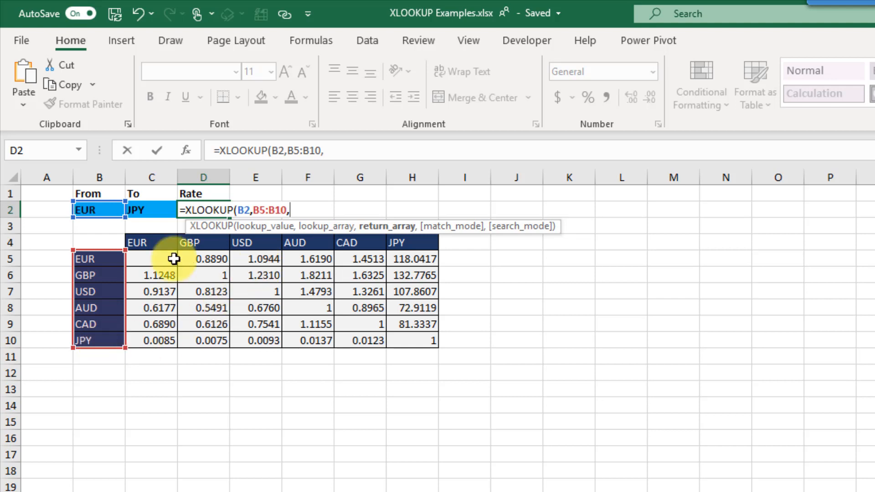
{"action": "left_click_drag", "start_coordinate": [255, 265], "coordinate": [252, 340]}
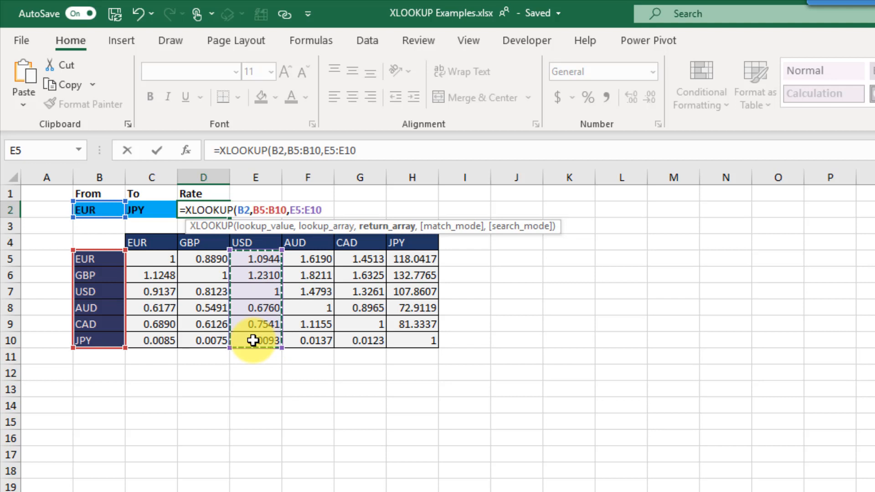
{"action": "type", "text": ")"}
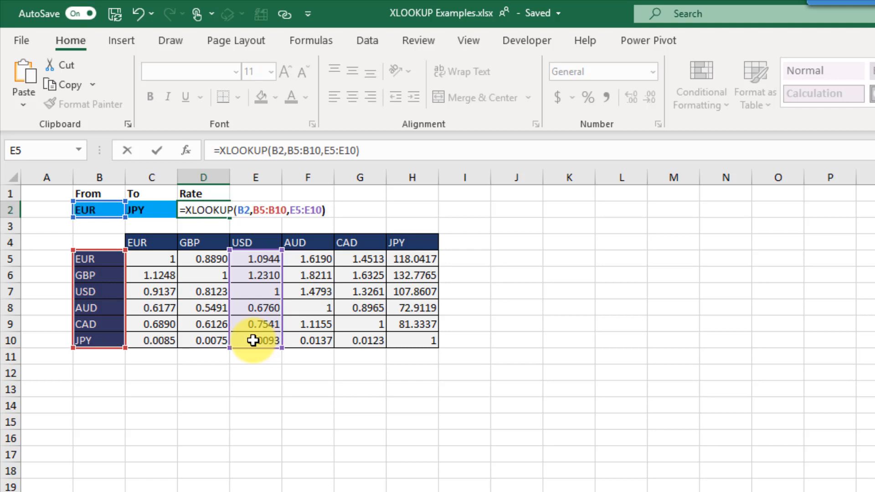
{"action": "key", "text": "Return"}
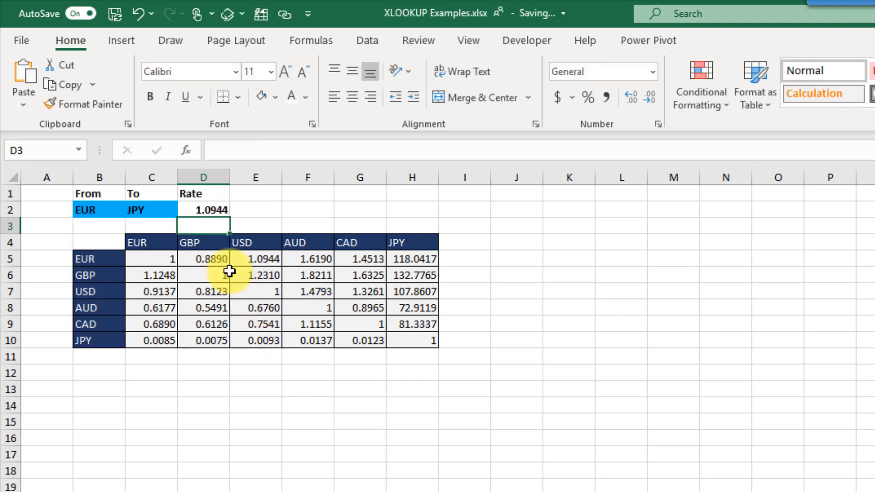
- Check the EUR-to-USD rate in E5, then change the From currency in B2 to AUD
{"action": "left_click", "coordinate": [109, 261]}
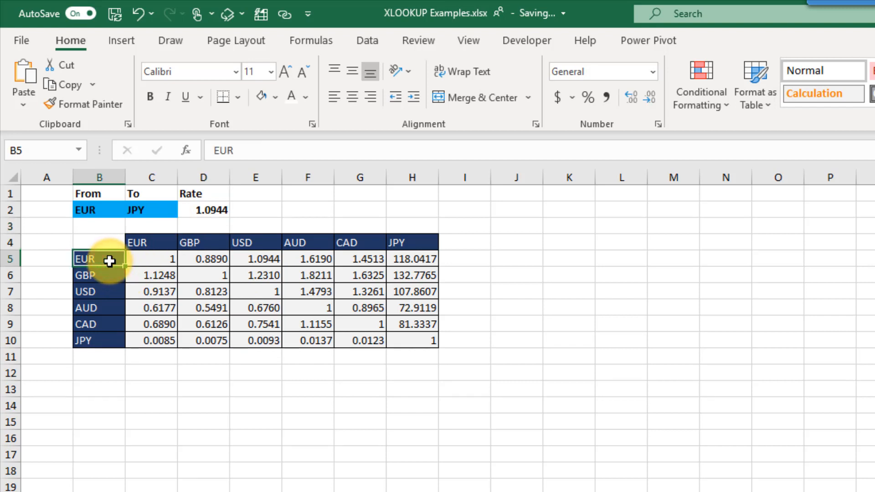
{"action": "left_click", "coordinate": [247, 258]}
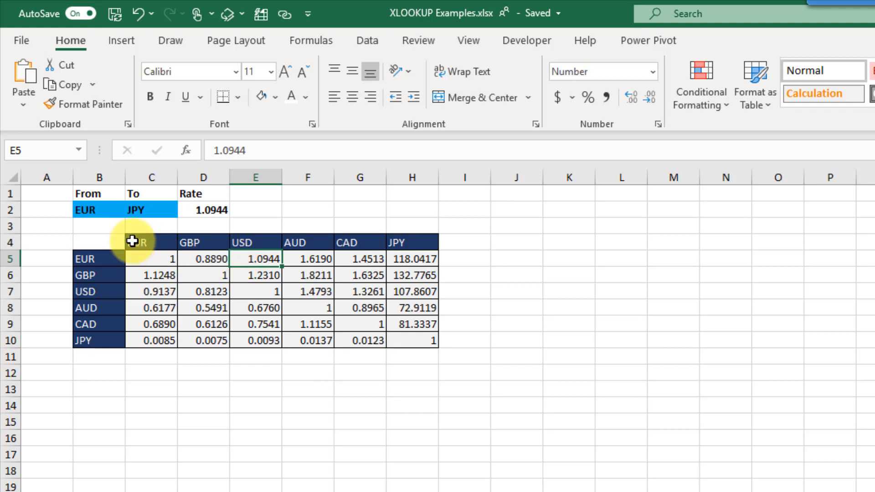
{"action": "left_click", "coordinate": [106, 210]}
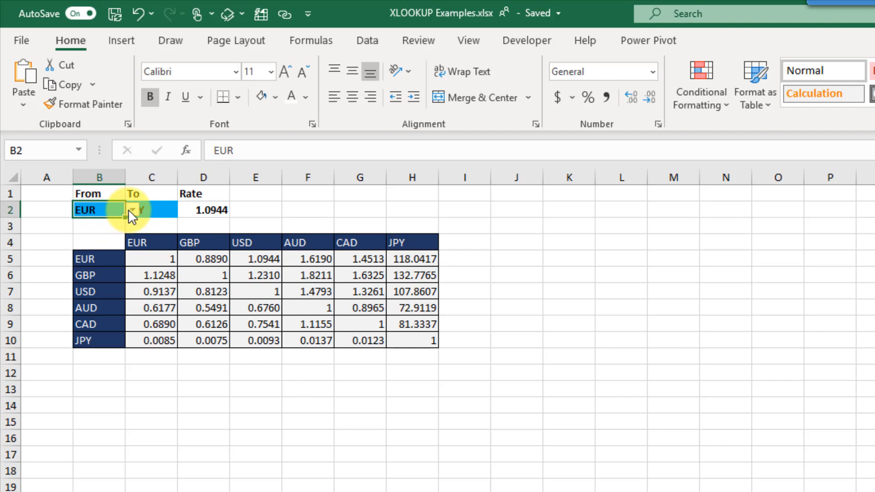
{"action": "left_click", "coordinate": [128, 210]}
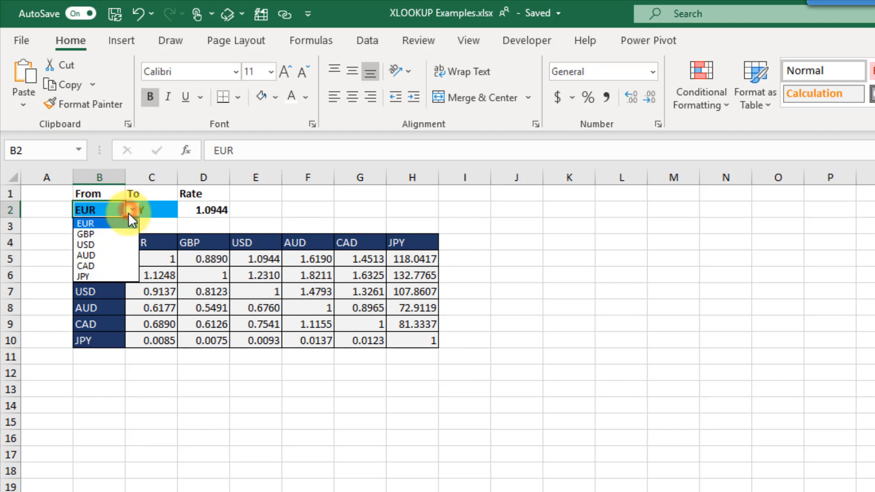
{"action": "left_click", "coordinate": [112, 255]}
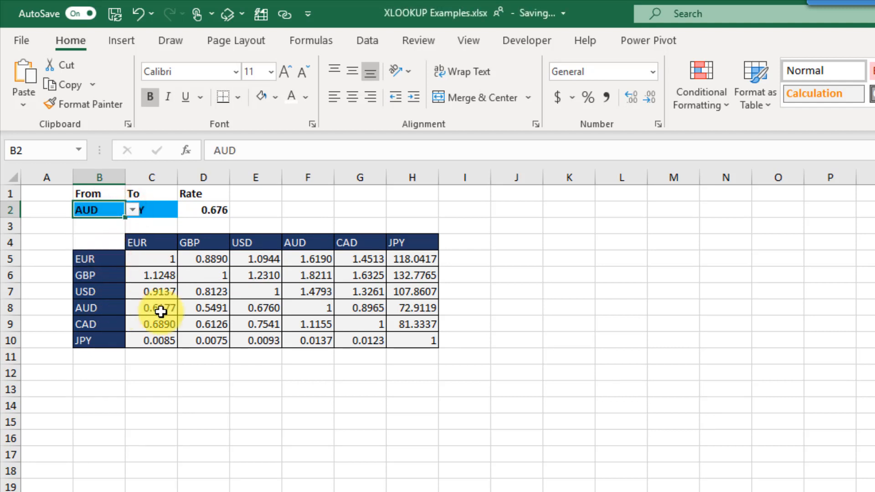
- Confirm D2's formula still returns the USD-column rate 0.676 from E5:E10
{"action": "left_click", "coordinate": [256, 307]}
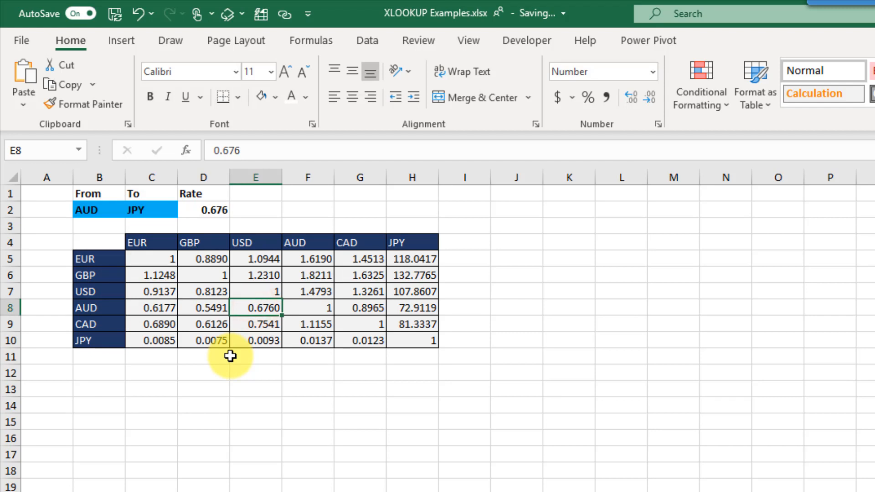
{"action": "left_click", "coordinate": [219, 209]}
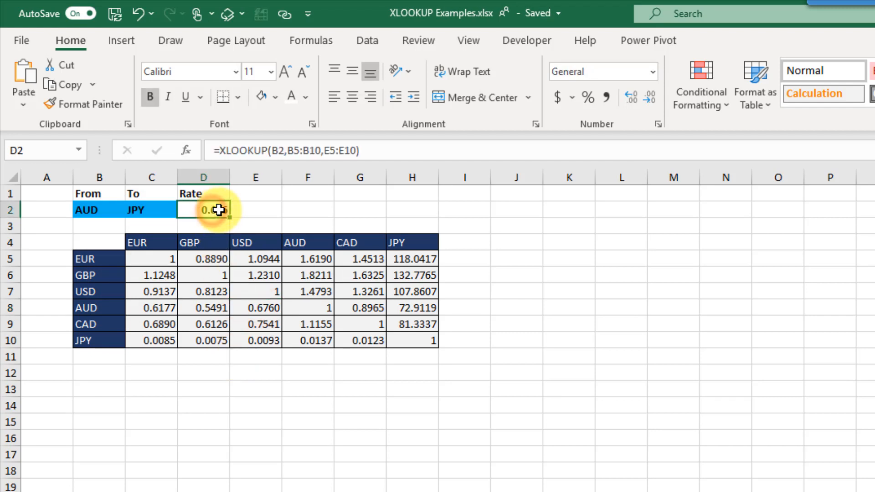
{"action": "left_click", "coordinate": [325, 150]}
{"action": "left_click_drag", "start_coordinate": [324, 150], "coordinate": [353, 151]}
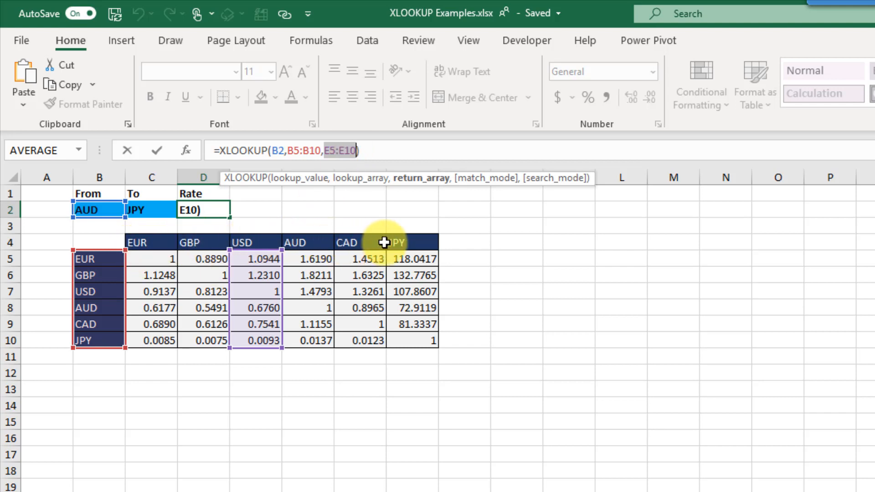
{"action": "key", "text": "ctrl+Return"}
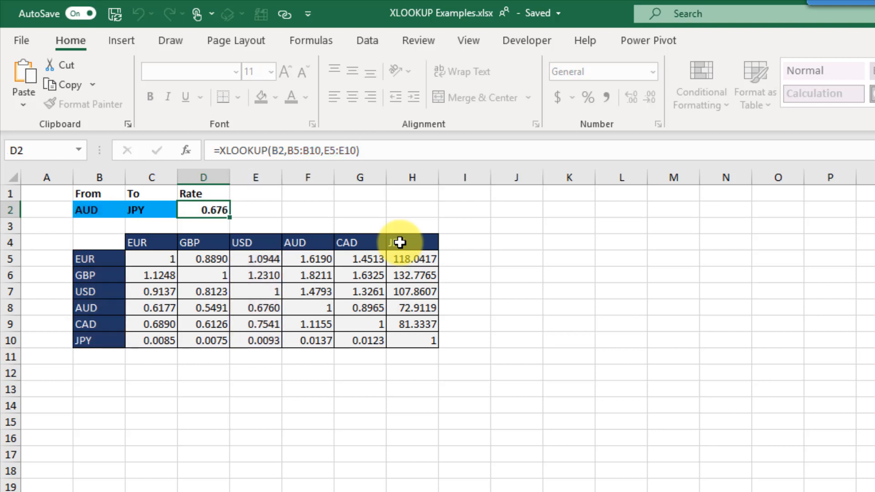
- In J2, enter =XLOOKUP(C2,C4:H4,C5:H10) so the JPY column rates spill into J2:J7
{"action": "left_click", "coordinate": [501, 209]}
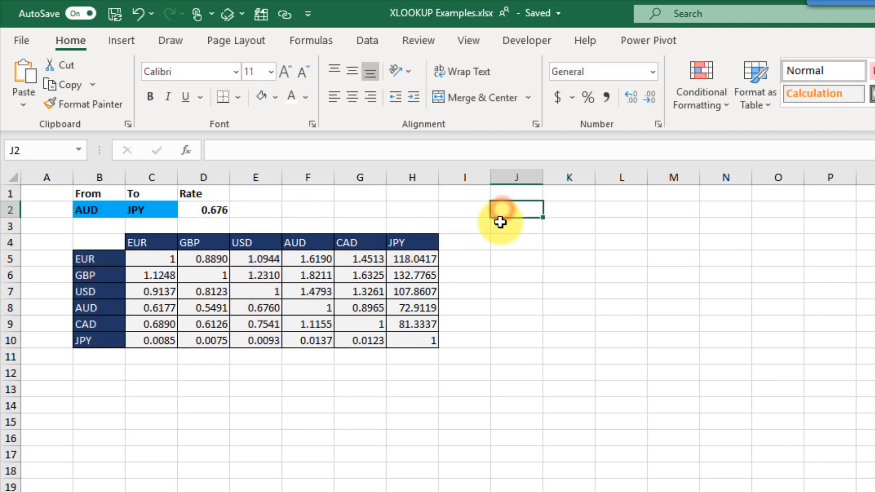
{"action": "key", "text": "F2"}
{"action": "type", "text": "=xl"}
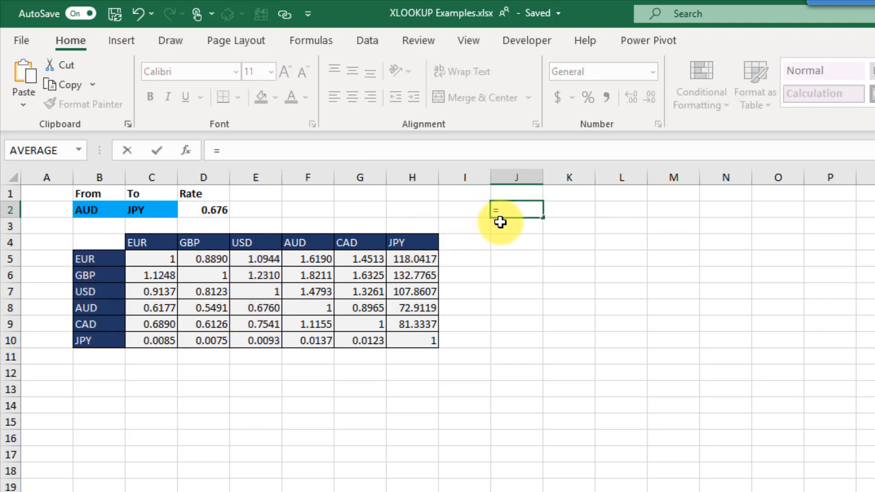
{"action": "key", "text": "Tab"}
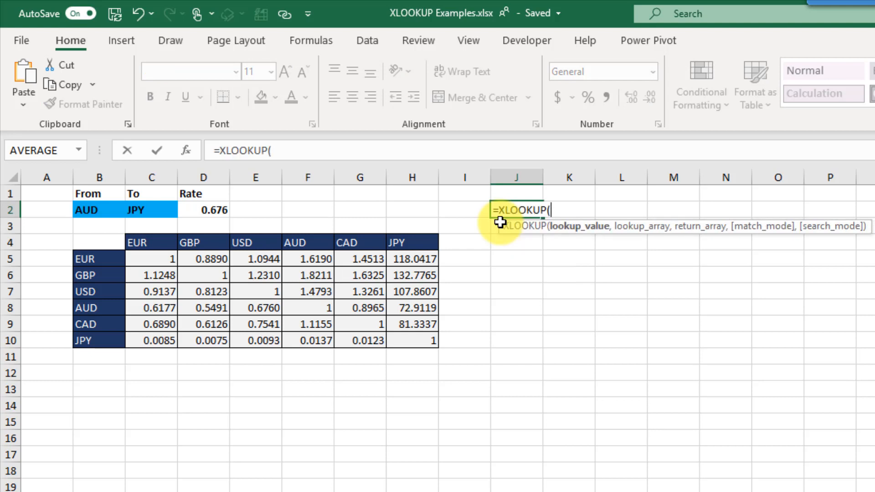
{"action": "left_click", "coordinate": [153, 209]}
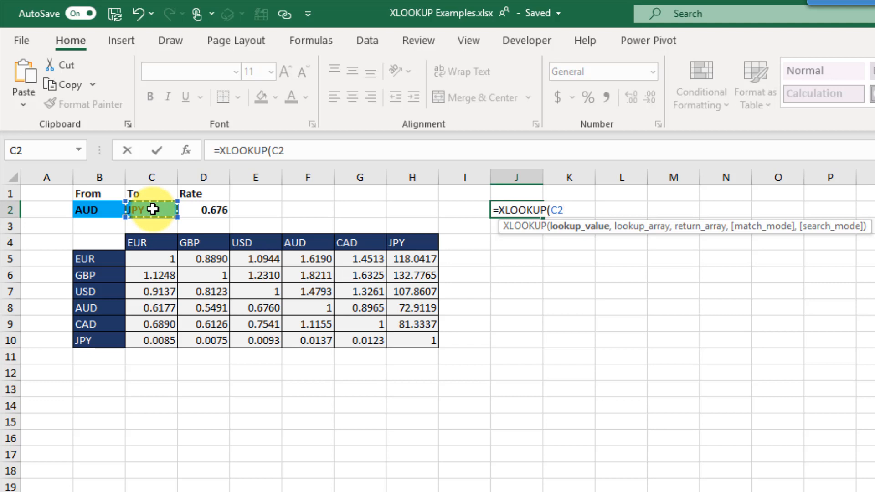
{"action": "type", "text": ","}
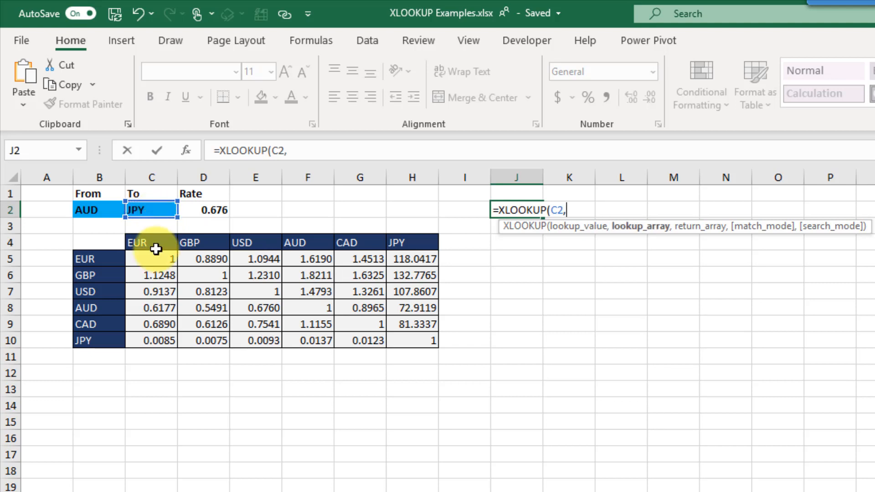
{"action": "left_click_drag", "start_coordinate": [156, 242], "coordinate": [403, 245]}
{"action": "type", "text": ","}
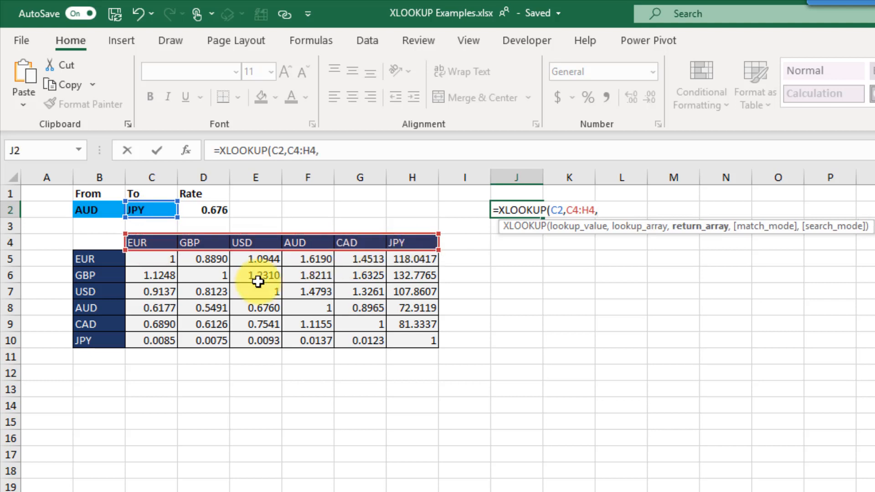
{"action": "left_click_drag", "start_coordinate": [155, 258], "coordinate": [422, 344]}
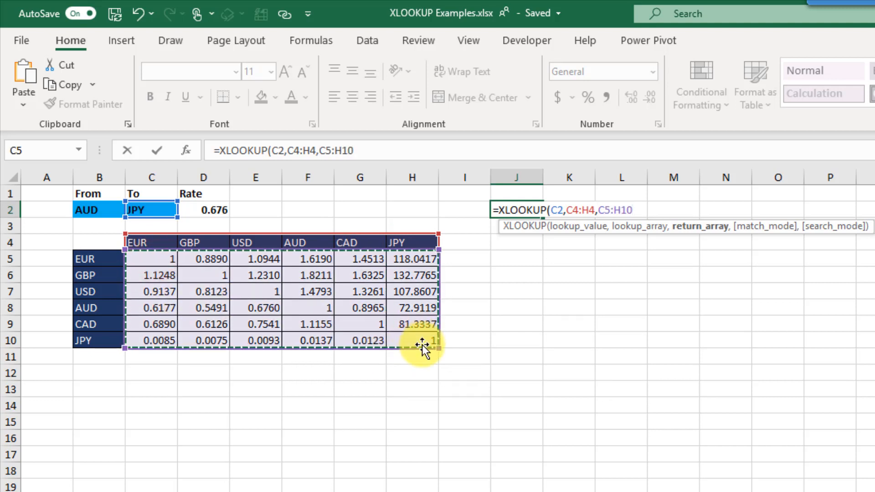
{"action": "type", "text": ")"}
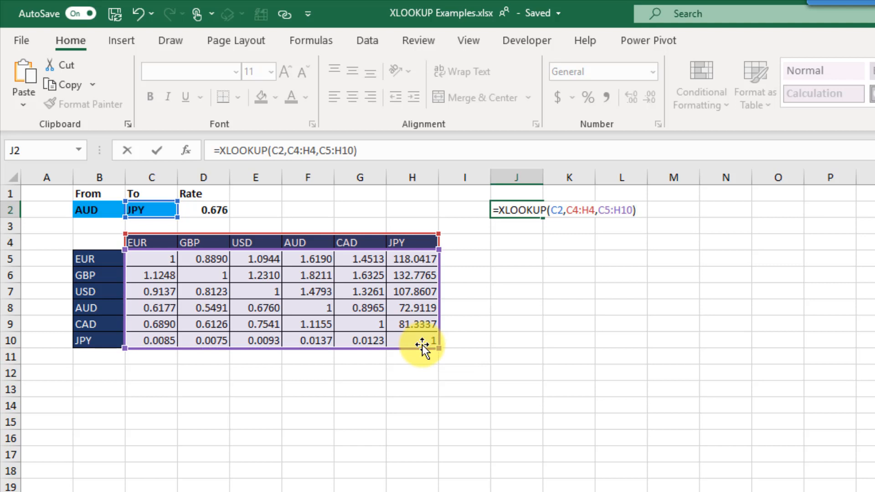
{"action": "key", "text": "Return"}
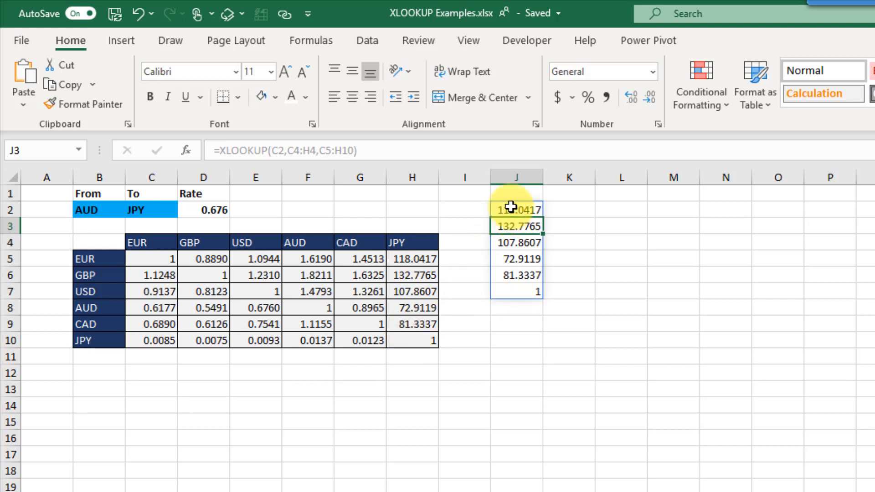
- Replace E5:E10 in D2 with J2's XLOOKUP(C2,C4:H4,C5:H10), giving the AUD-to-JPY rate 72.9119
{"action": "left_click", "coordinate": [226, 209]}
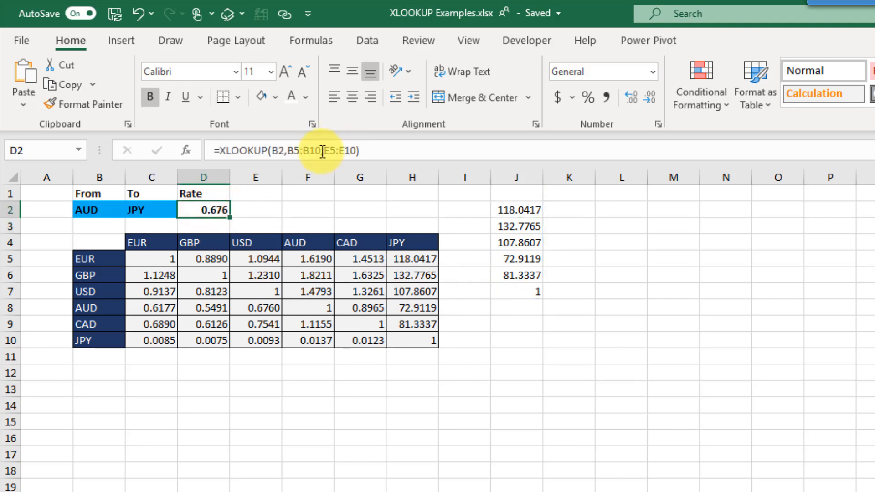
{"action": "left_click", "coordinate": [507, 204]}
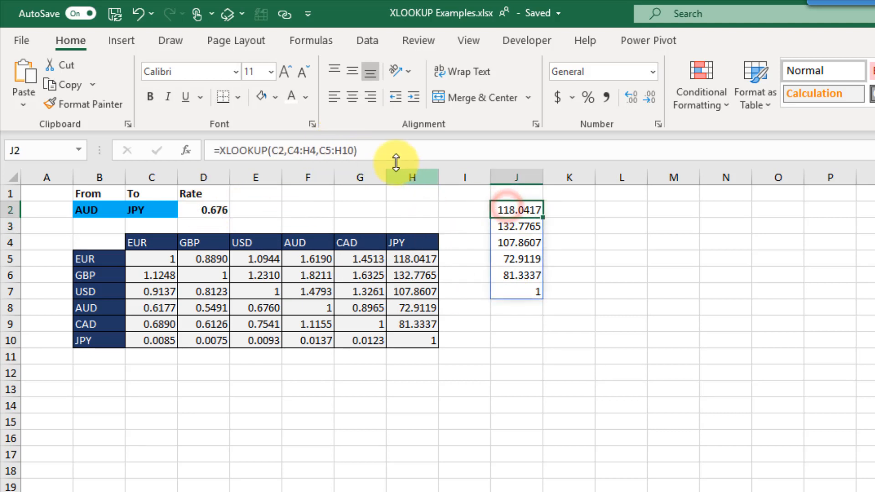
{"action": "left_click_drag", "start_coordinate": [391, 150], "coordinate": [221, 150]}
{"action": "key", "text": "ctrl+c"}
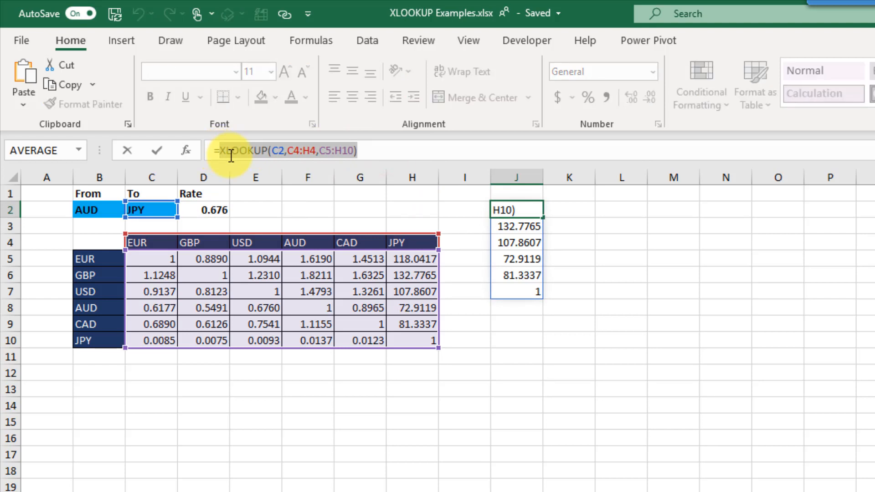
{"action": "key", "text": "Escape"}
{"action": "left_click", "coordinate": [219, 209]}
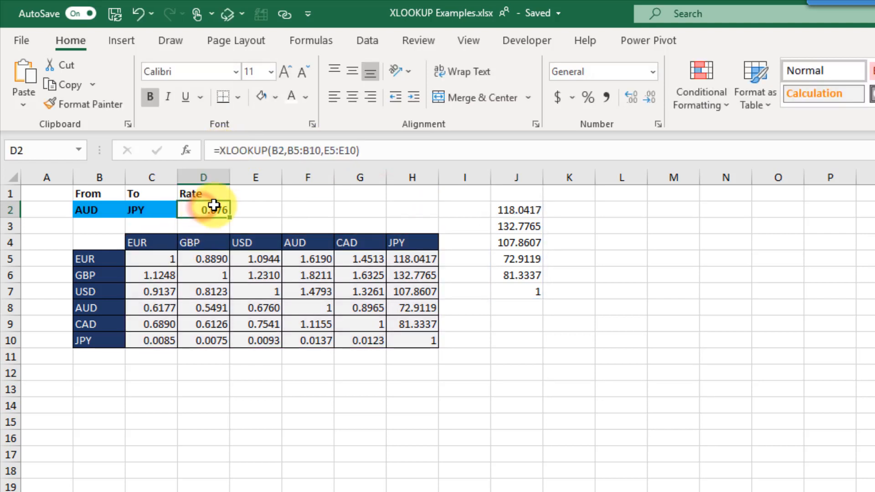
{"action": "left_click_drag", "start_coordinate": [324, 150], "coordinate": [380, 152]}
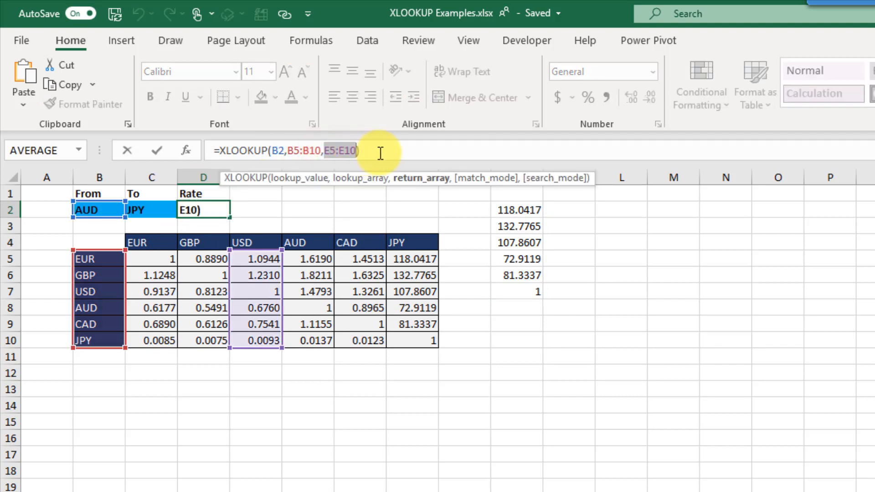
{"action": "key", "text": "ctrl+v"}
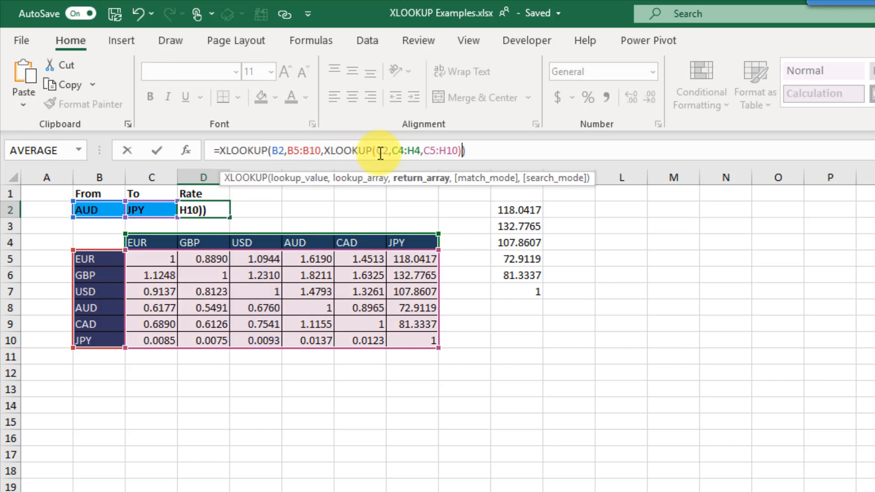
{"action": "key", "text": "Return"}
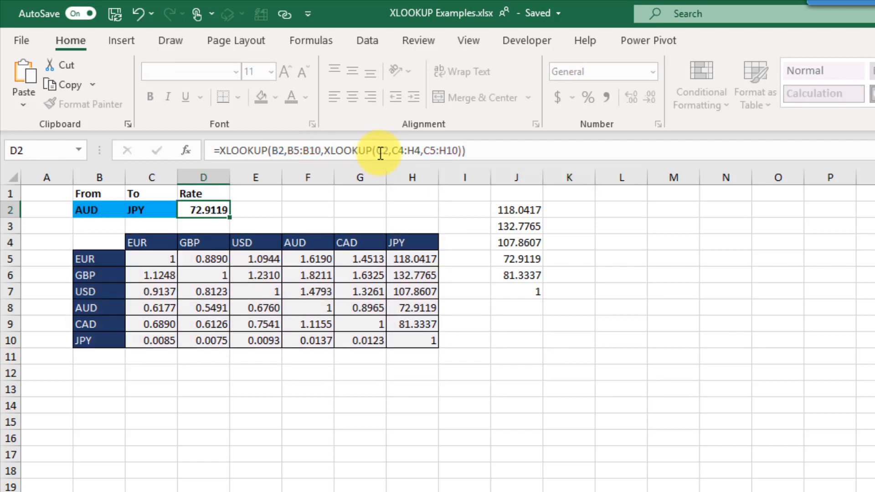
{"action": "key", "text": "Up"}
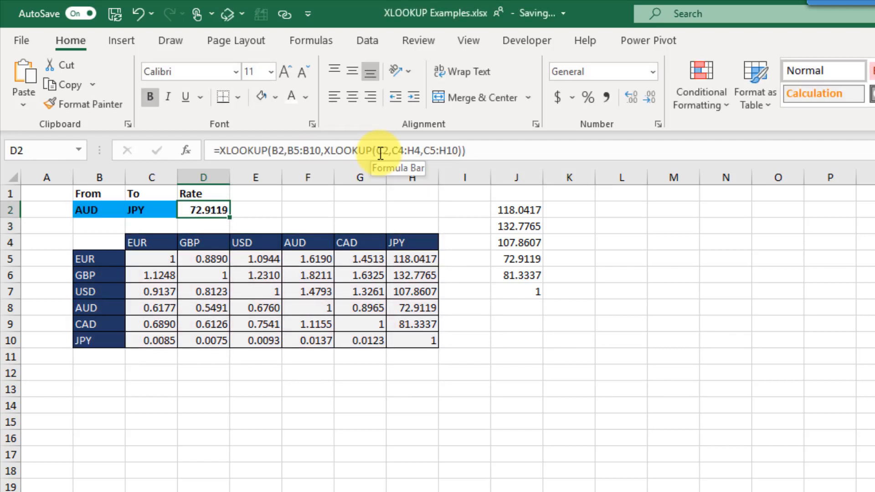
- Review the AUD and JPY inputs, the AUD-to-JPY table rate, and D2's nested formula
{"action": "left_click", "coordinate": [101, 211]}
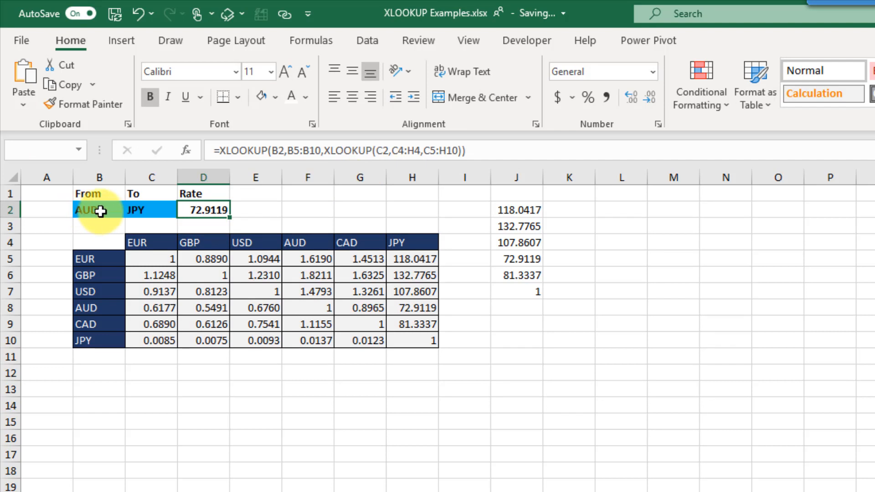
{"action": "left_click", "coordinate": [154, 210]}
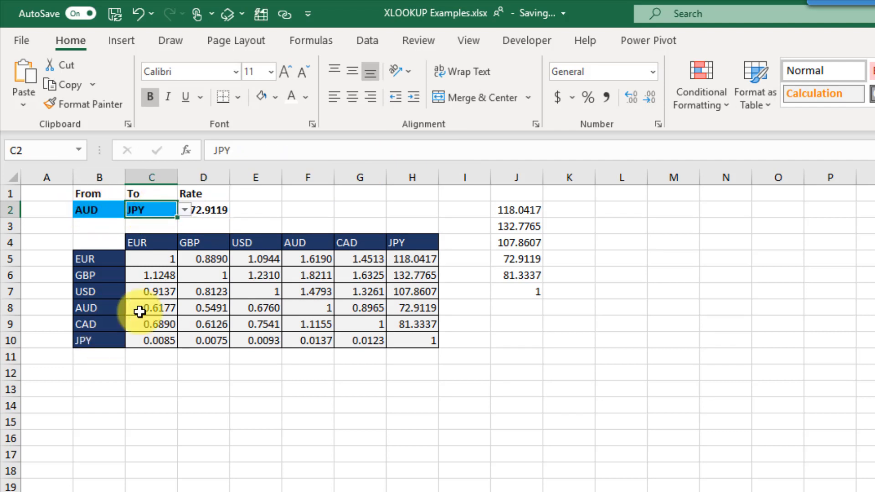
{"action": "left_click", "coordinate": [407, 310]}
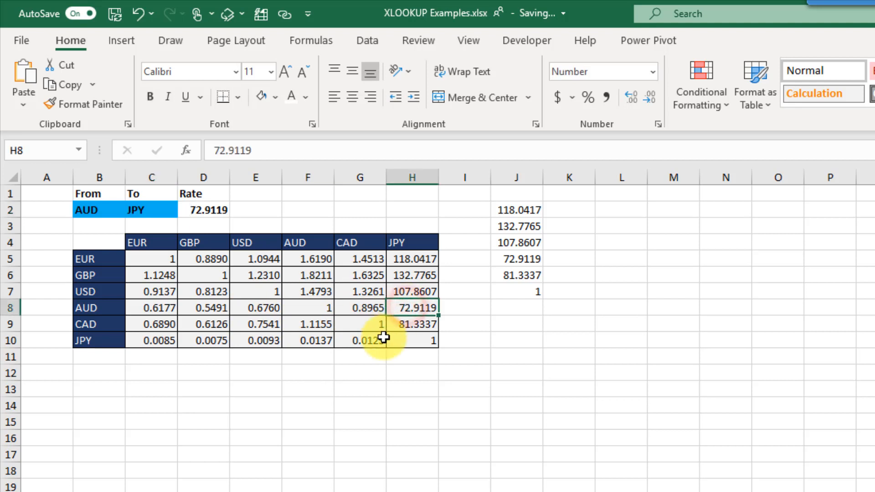
{"action": "left_click", "coordinate": [214, 210]}
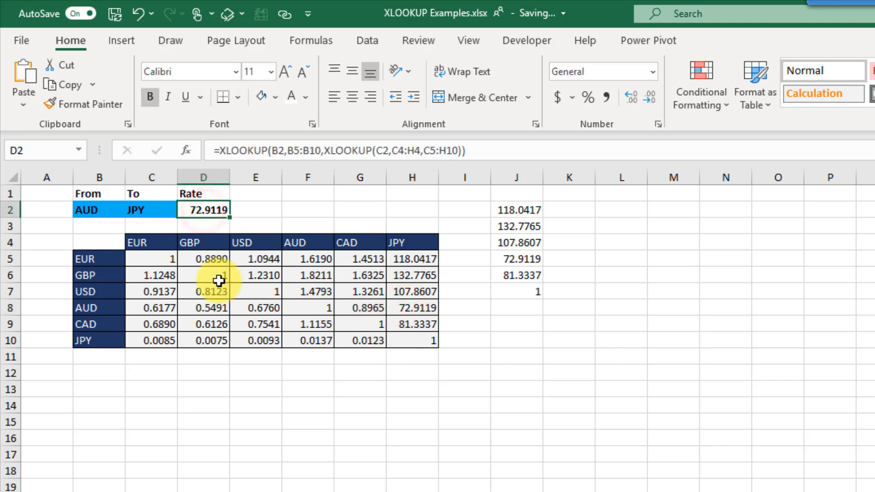
- Switch the To currency in C2 to GBP and check the updated rate 0.5491
{"action": "left_click", "coordinate": [153, 210]}
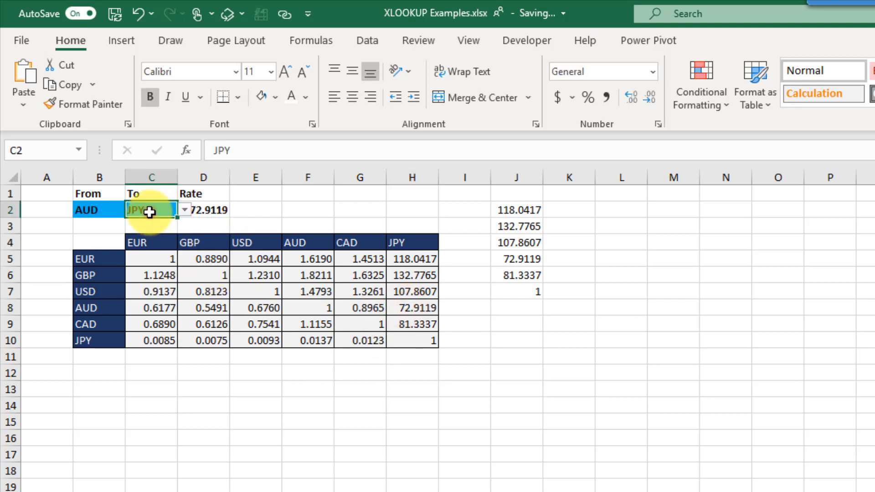
{"action": "left_click", "coordinate": [183, 210]}
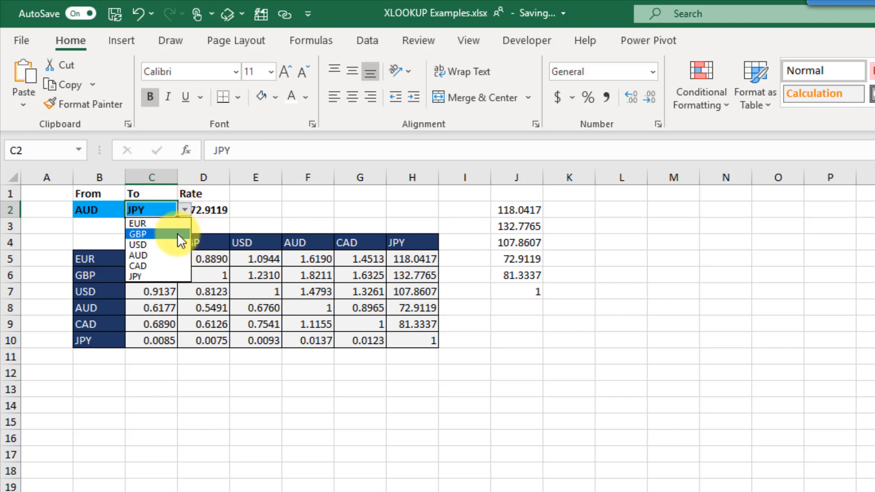
{"action": "left_click", "coordinate": [177, 234]}
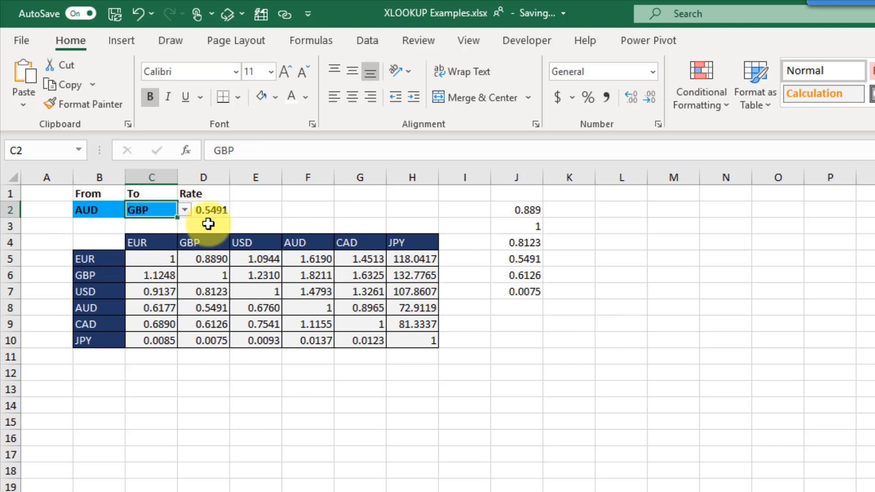
{"action": "left_click", "coordinate": [218, 211]}
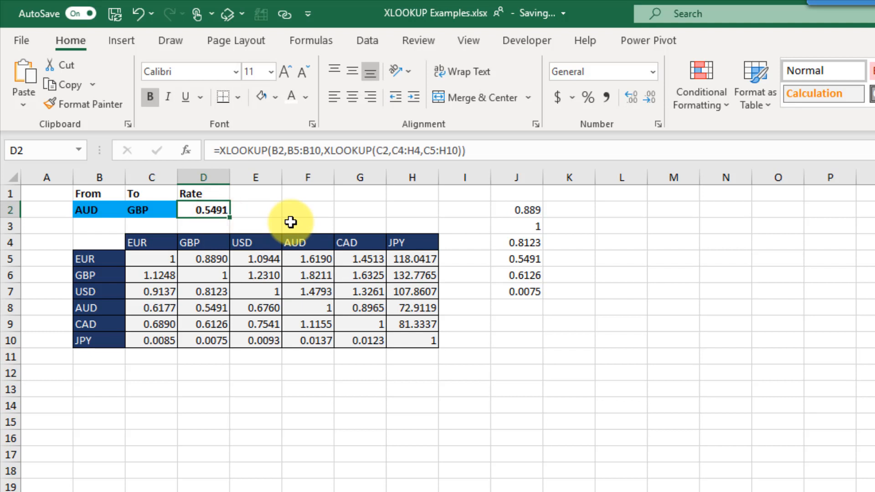
- Enter =D9:D13 in G2 so the Brazil-to-Croatia populations spill into G2:G6
{"action": "left_click", "coordinate": [205, 308]}
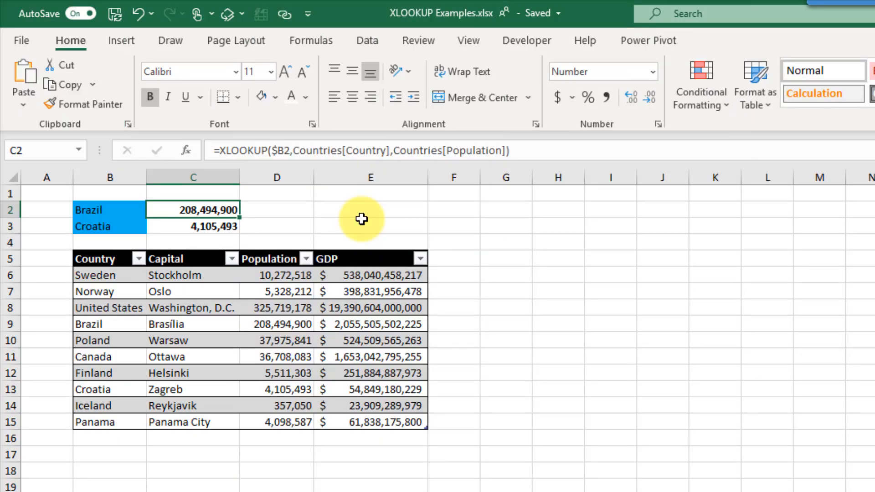
{"action": "left_click", "coordinate": [487, 208]}
{"action": "type", "text": "="}
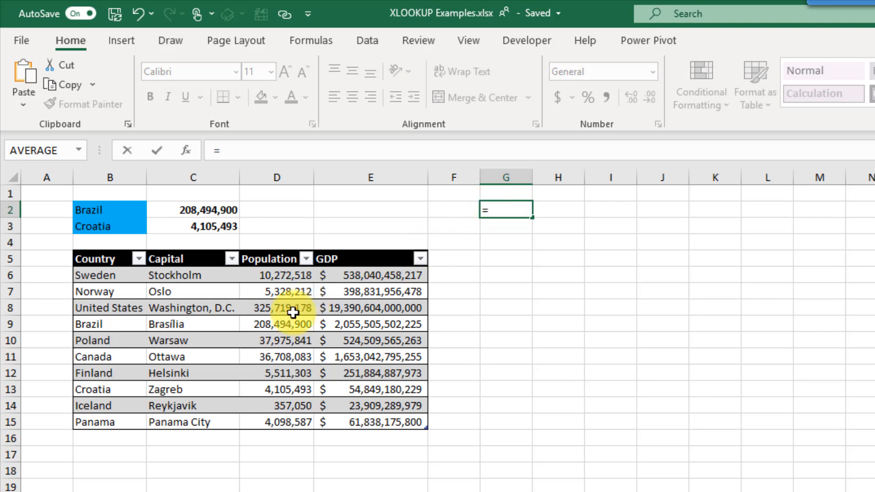
{"action": "left_click", "coordinate": [266, 323]}
{"action": "left_click_drag", "start_coordinate": [266, 323], "coordinate": [266, 387]}
{"action": "left_click", "coordinate": [496, 218]}
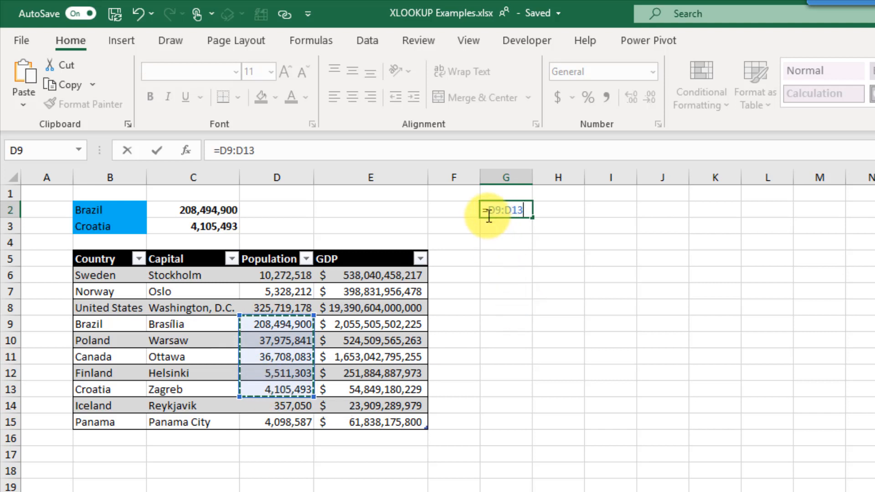
{"action": "left_click_drag", "start_coordinate": [487, 209], "coordinate": [502, 210]}
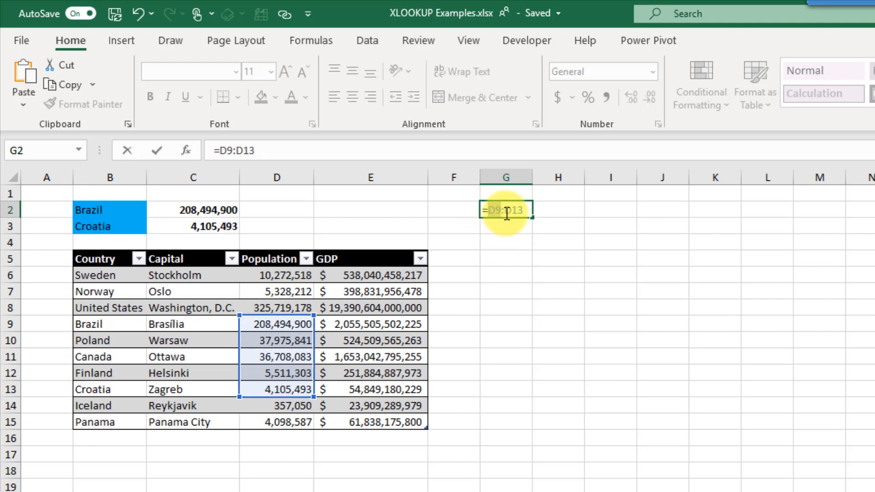
{"action": "left_click", "coordinate": [500, 210]}
{"action": "left_click_drag", "start_coordinate": [503, 210], "coordinate": [522, 209]}
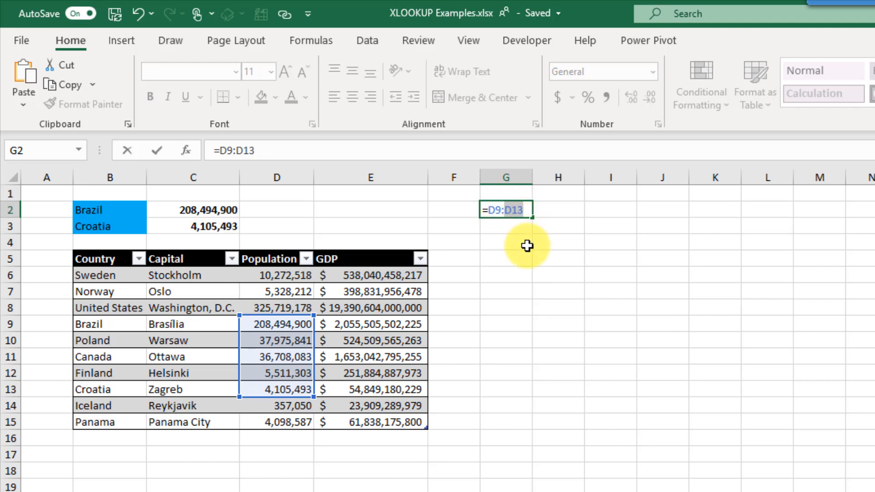
{"action": "key", "text": "Return"}
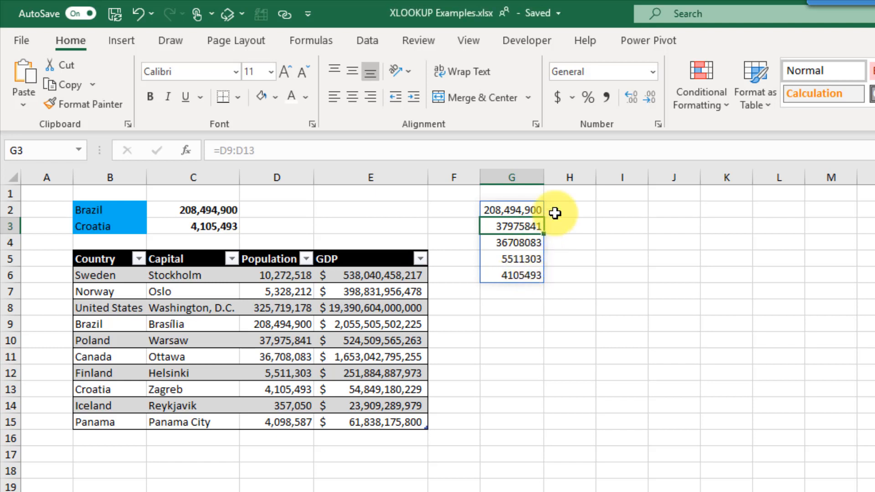
- Copy the Brazil population XLOOKUP from C2 into H2 and widen column H
{"action": "left_click", "coordinate": [210, 211]}
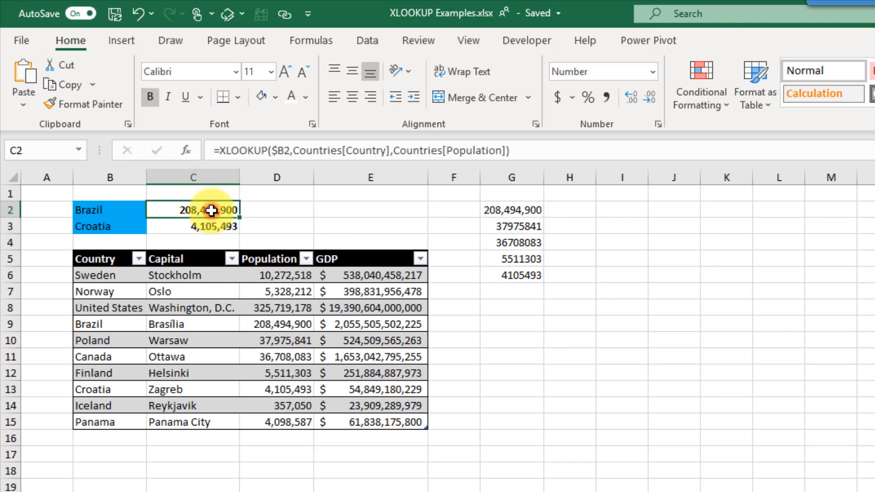
{"action": "key", "text": "ctrl+c"}
{"action": "left_click", "coordinate": [561, 212]}
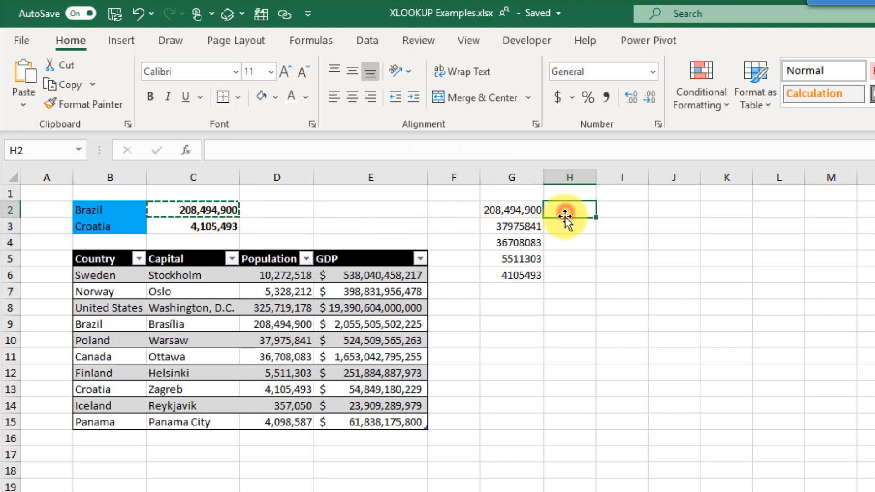
{"action": "key", "text": "ctrl+v"}
{"action": "double_click", "coordinate": [597, 177]}
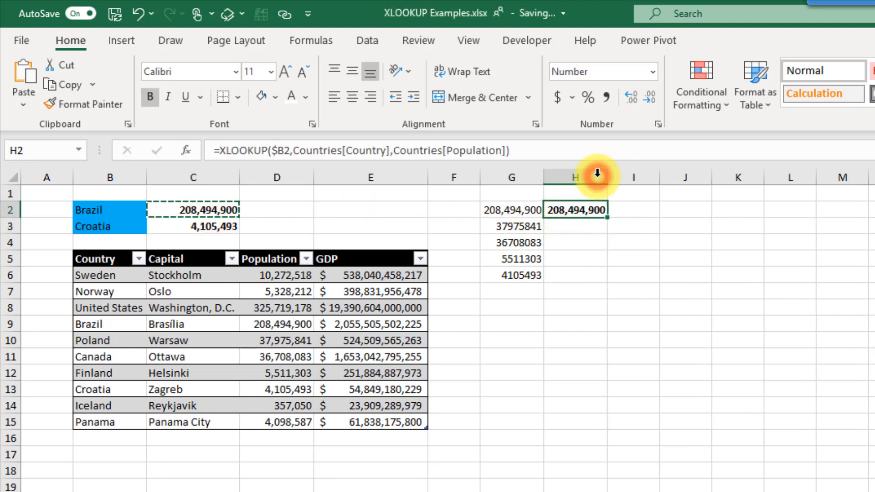
{"action": "left_click", "coordinate": [554, 155]}
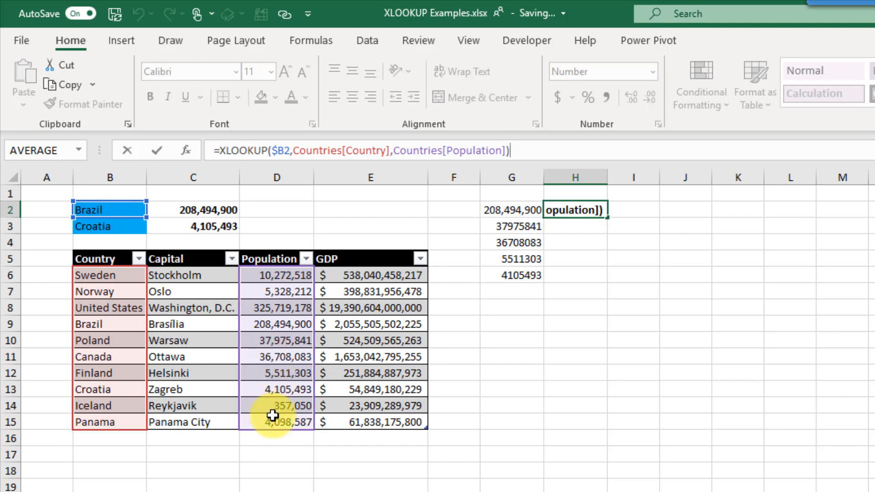
{"action": "key", "text": "Return"}
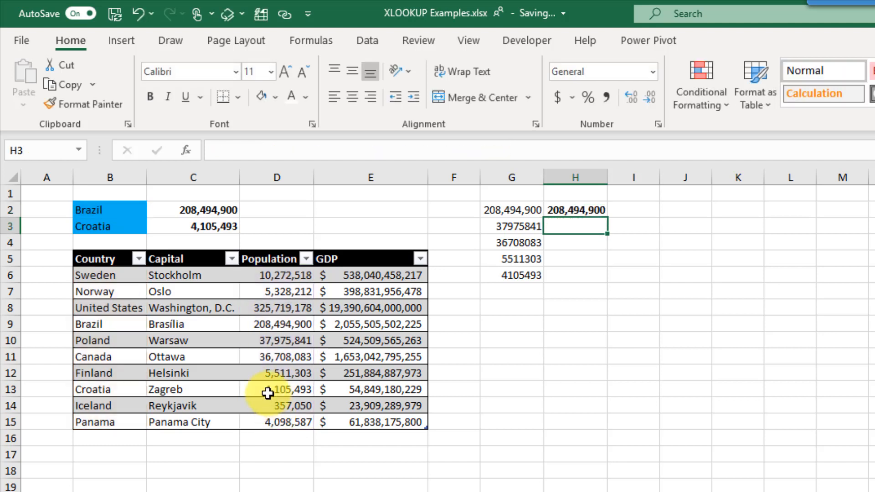
- Copy the Croatia XLOOKUP text from C3's formula, leaving C3 unchanged
{"action": "left_click", "coordinate": [220, 225]}
{"action": "left_click_drag", "start_coordinate": [538, 148], "coordinate": [222, 146]}
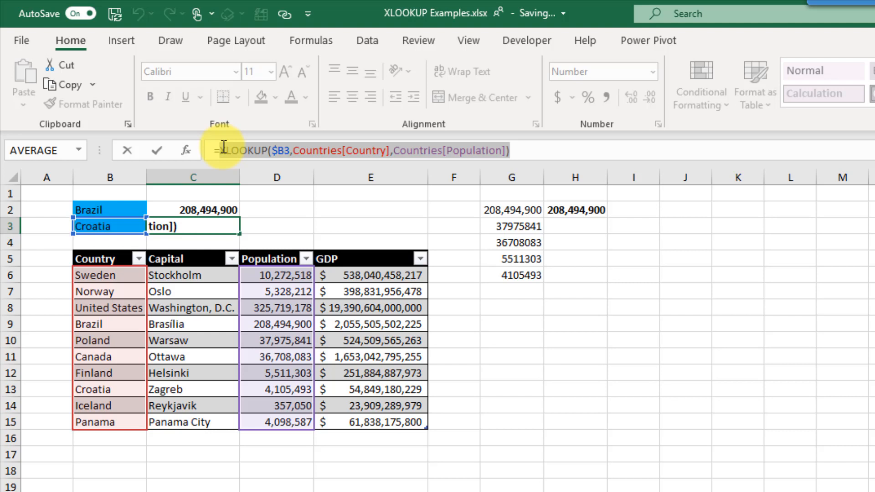
{"action": "key", "text": "ctrl+c"}
{"action": "key", "text": "Escape"}
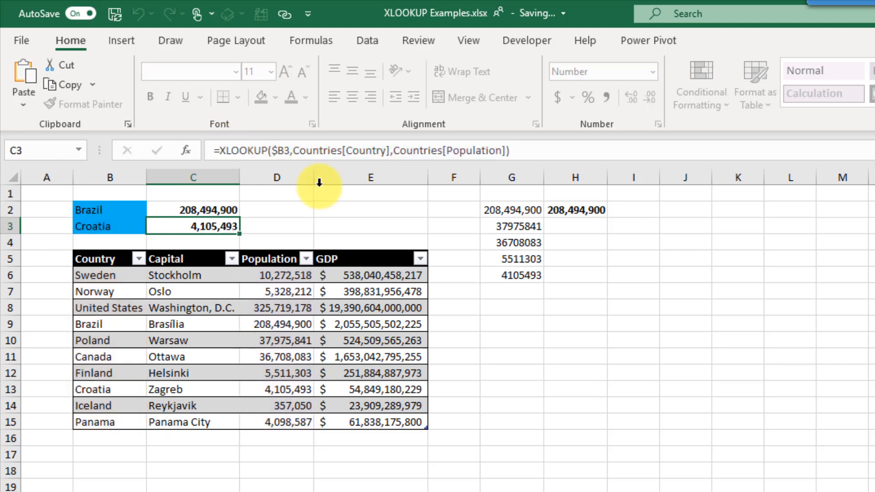
- Join the Croatia XLOOKUP to H2's formula with ':' so populations spill into H2:H6
{"action": "left_click", "coordinate": [580, 209]}
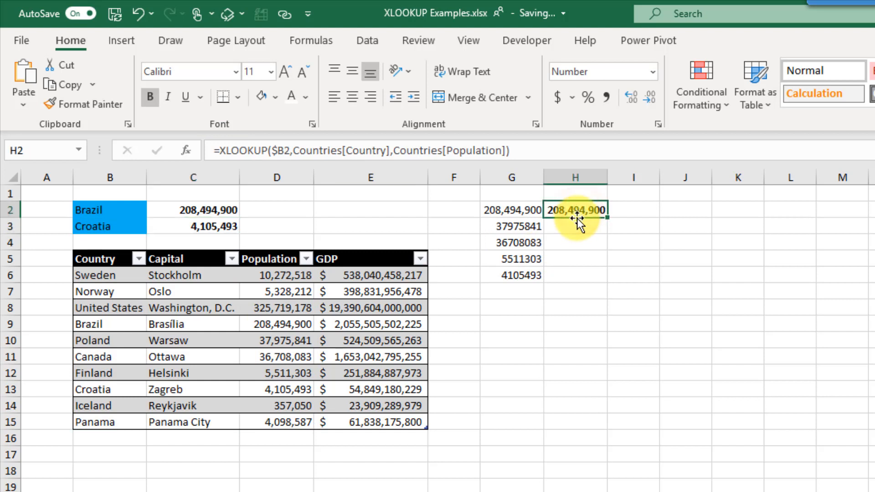
{"action": "left_click", "coordinate": [551, 149]}
{"action": "type", "text": ":"}
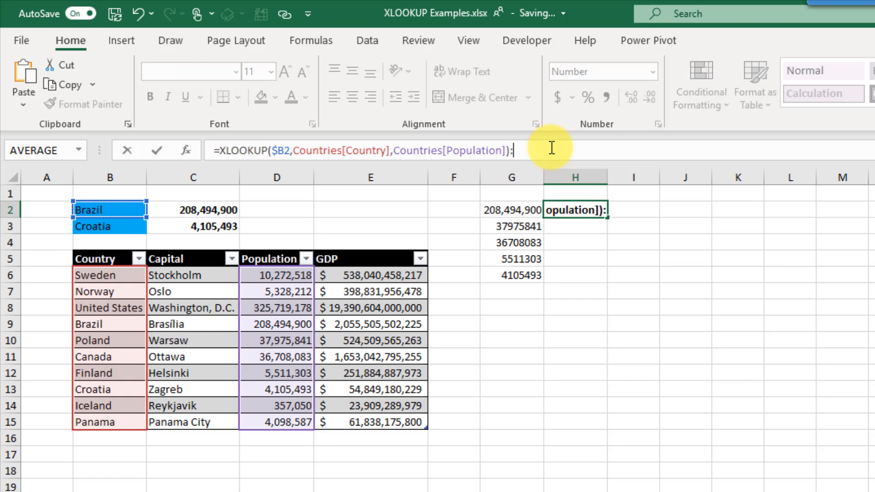
{"action": "key", "text": "ctrl+v"}
{"action": "key", "text": "Return"}
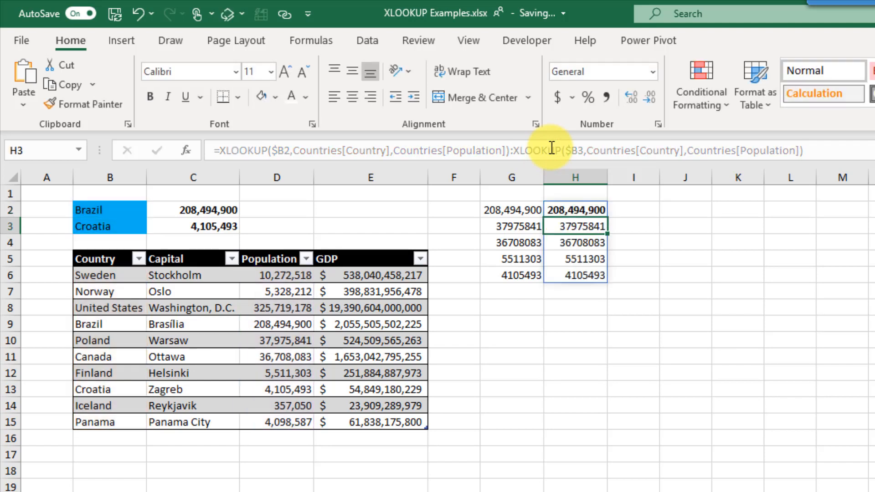
{"action": "key", "text": "Up"}
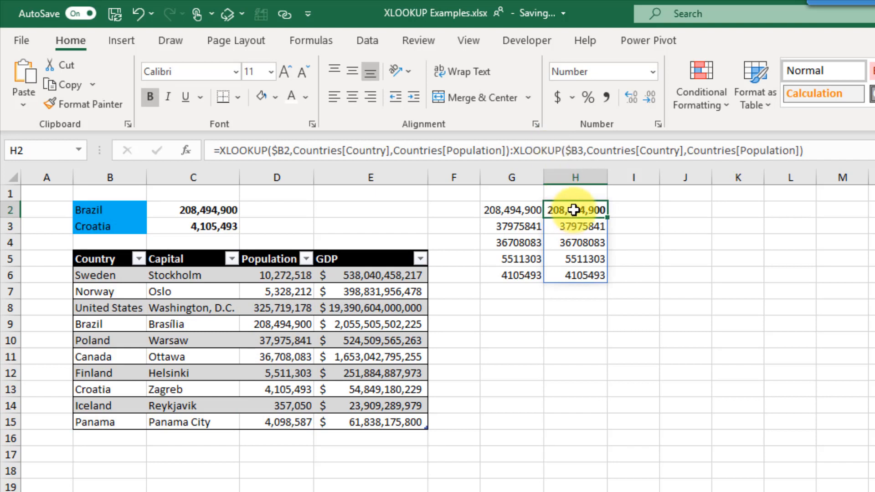
{"action": "left_click", "coordinate": [590, 274]}
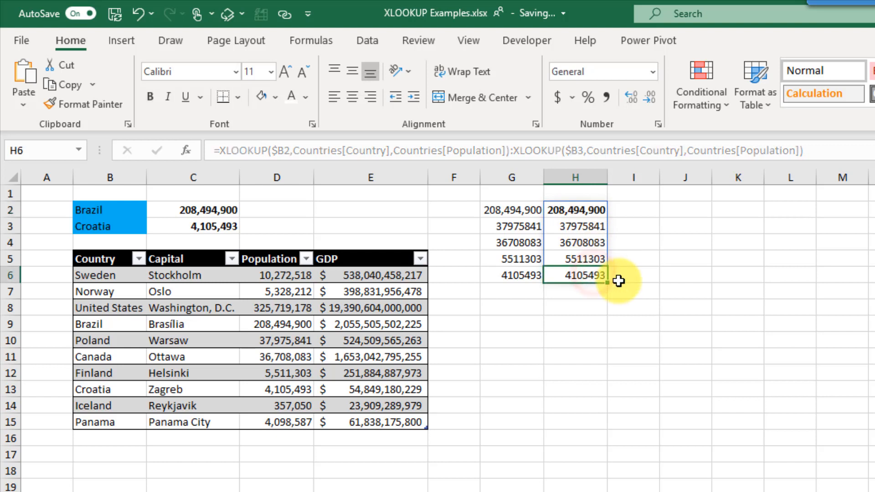